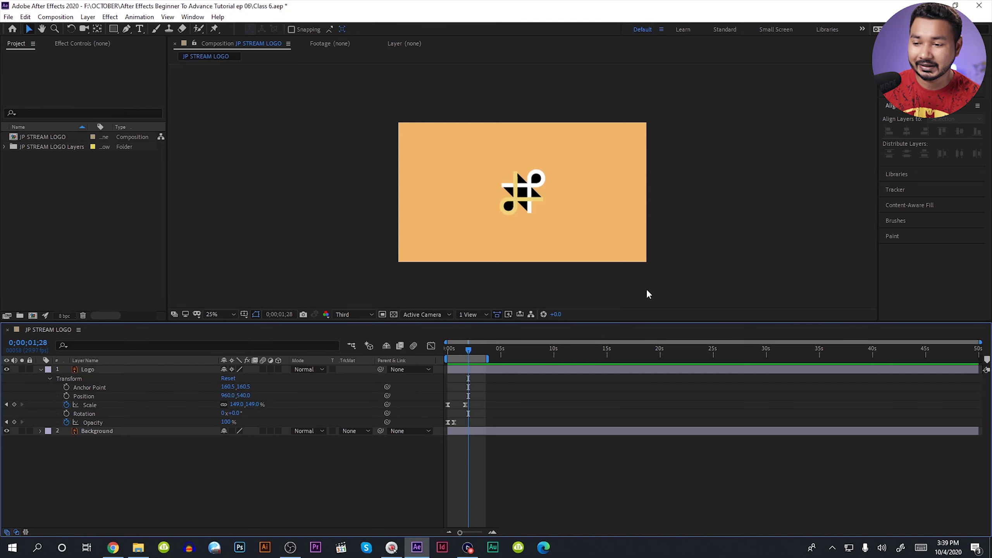
Step: Scrub through the logo's scale-in and check the Scale keyframe options without changing anything
left_click_drag(469, 356, 447, 358)
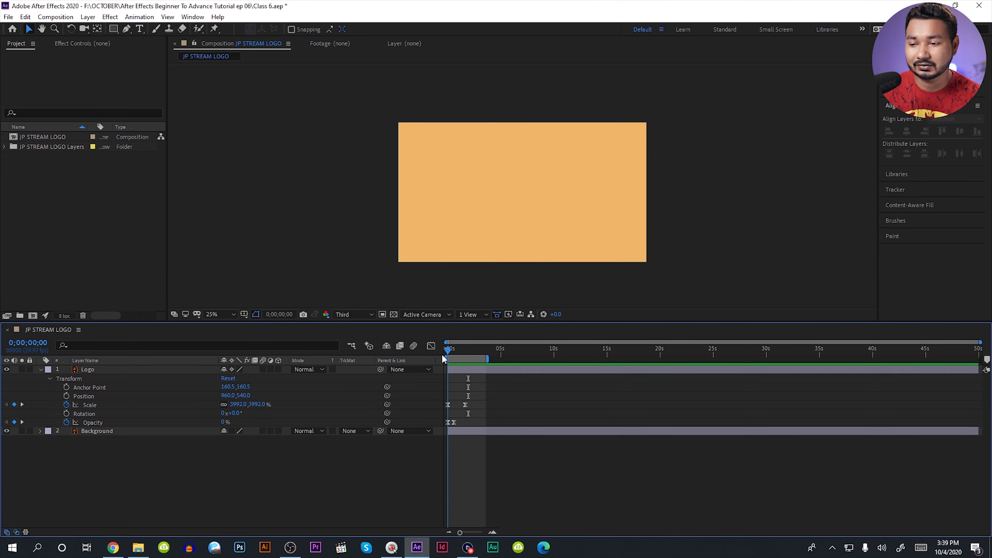
left_click_drag(444, 356, 464, 357)
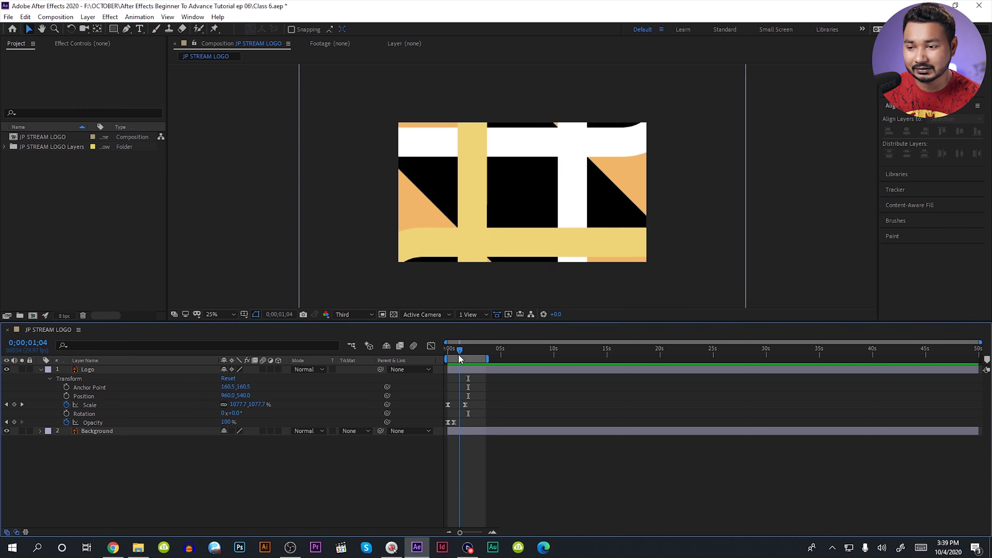
right_click(448, 404)
mouse_move(479, 404)
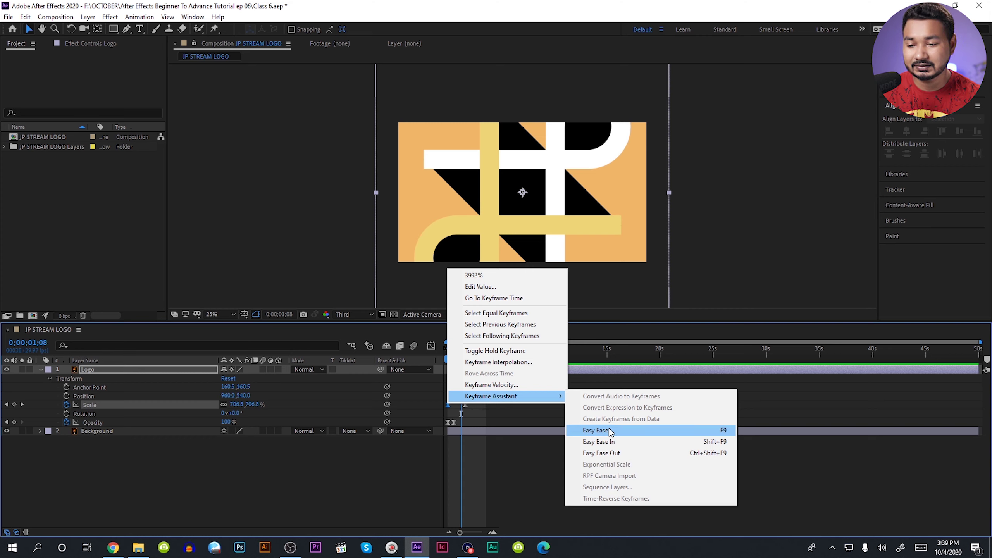
left_click(511, 464)
left_click(509, 468)
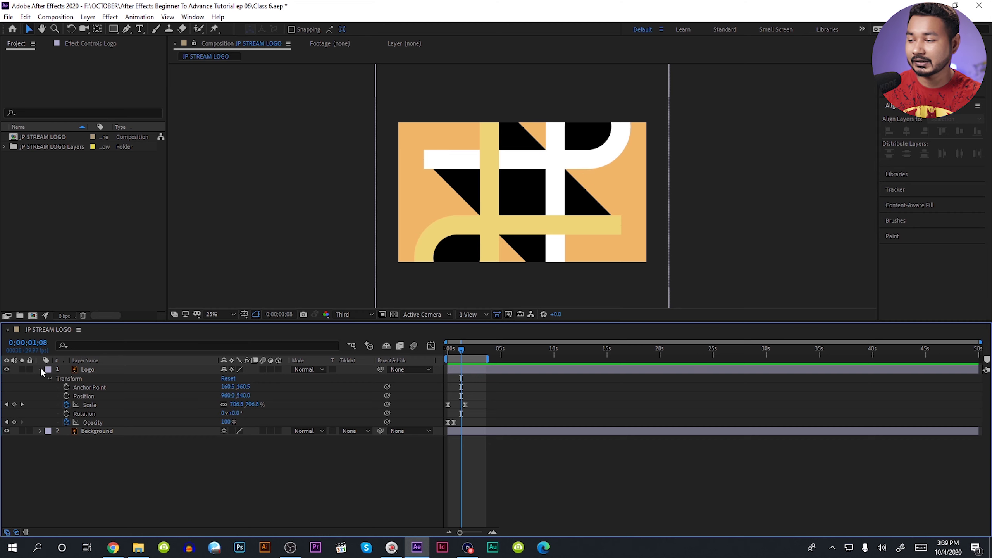
Step: Delete the Logo layer's Scale and Opacity keyframes and move the current time to frame 0
left_click(40, 369)
left_click(148, 371)
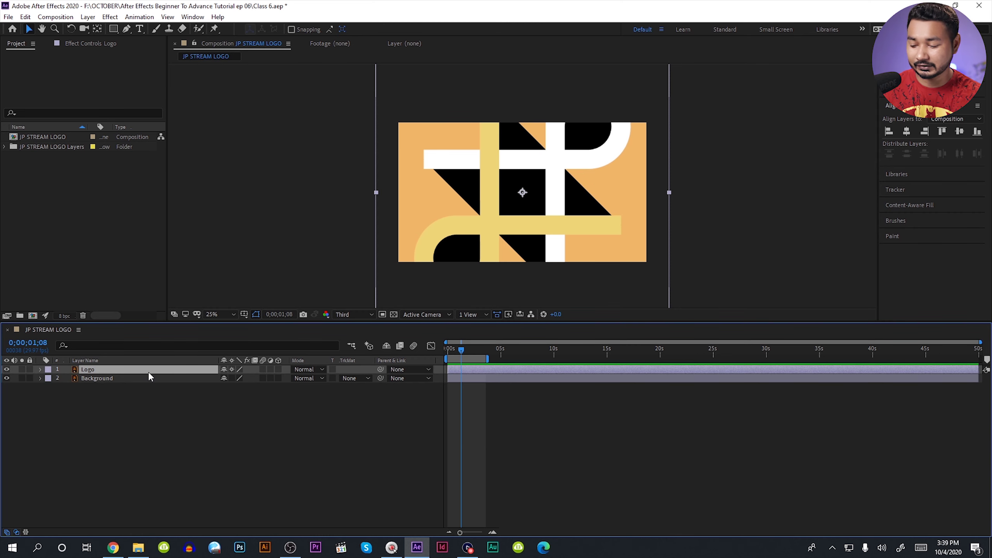
key("u")
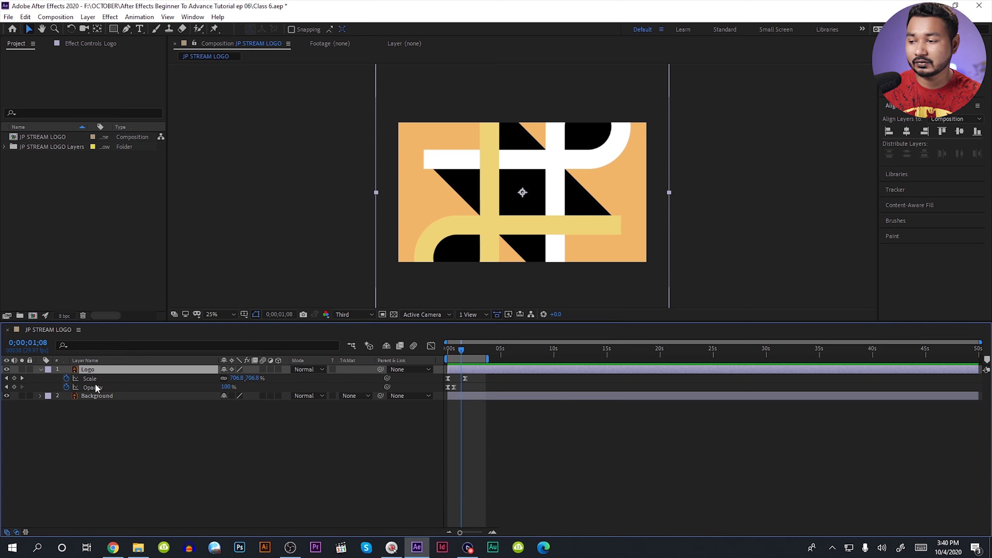
left_click(66, 378)
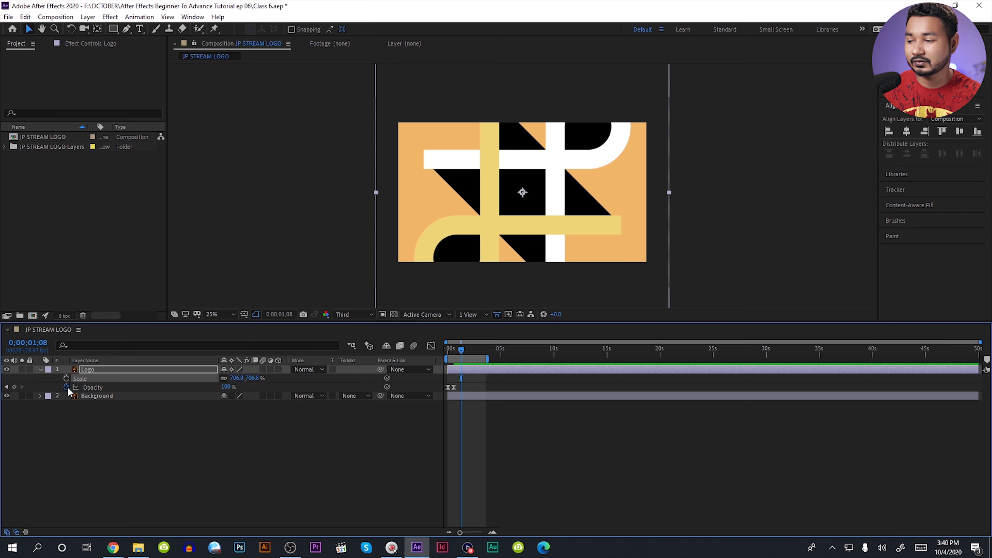
left_click(66, 386)
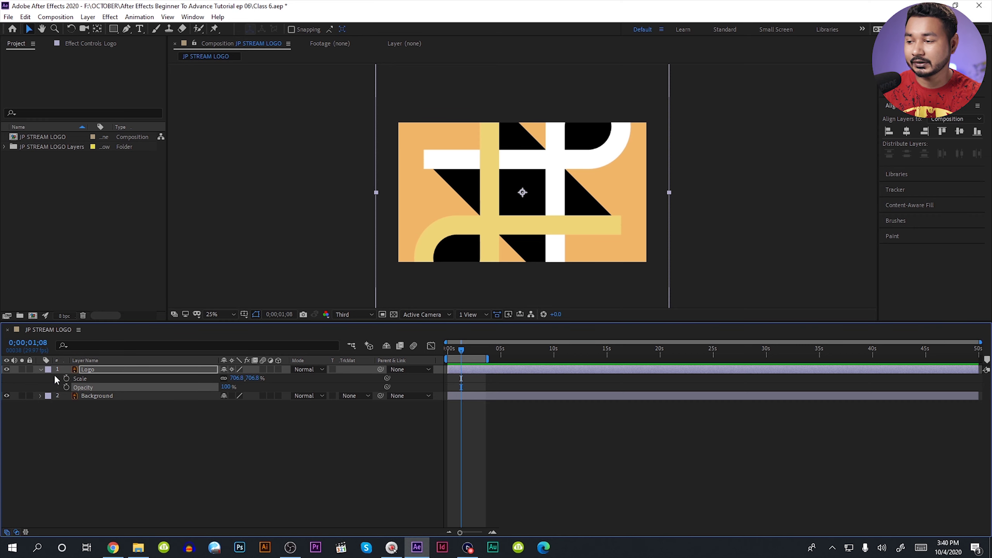
key("u")
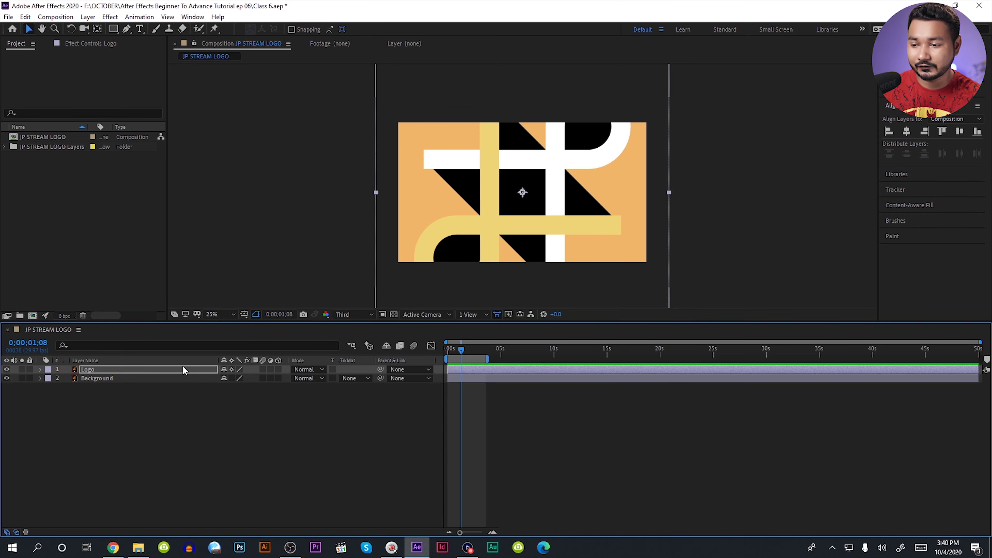
left_click(449, 350)
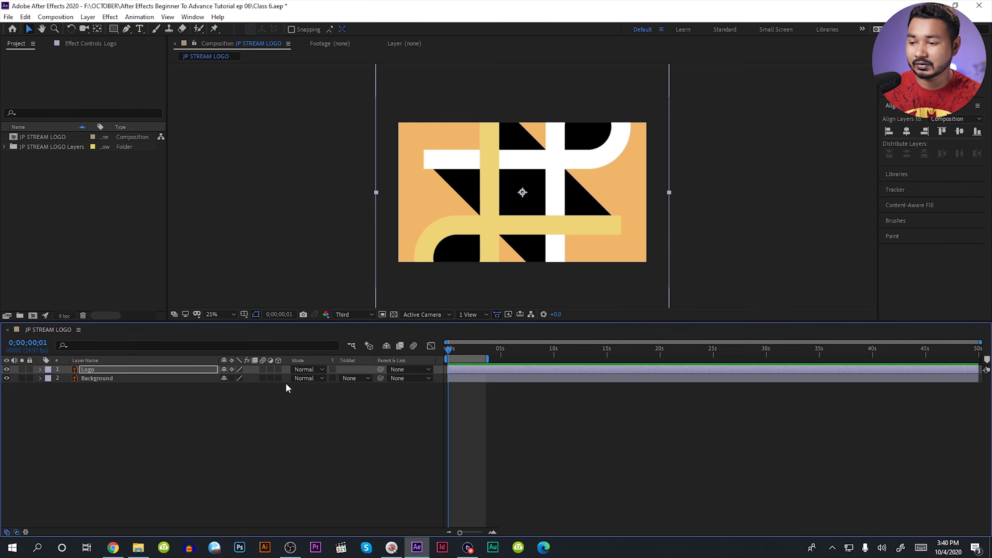
left_click(131, 370)
Step: Set the Logo layer's Scale to 100% and reveal its Position at 960, 540
key("s")
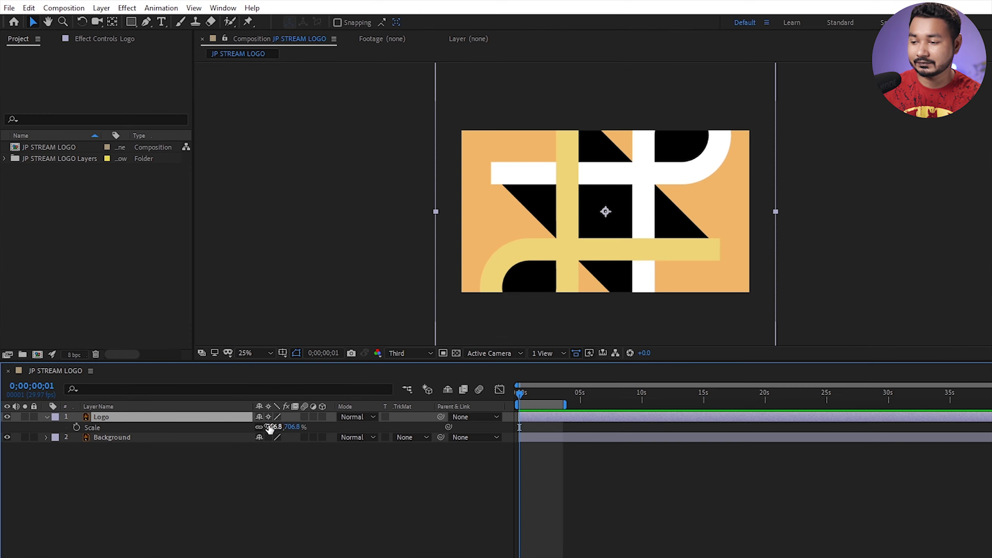
left_click(270, 427)
type("100")
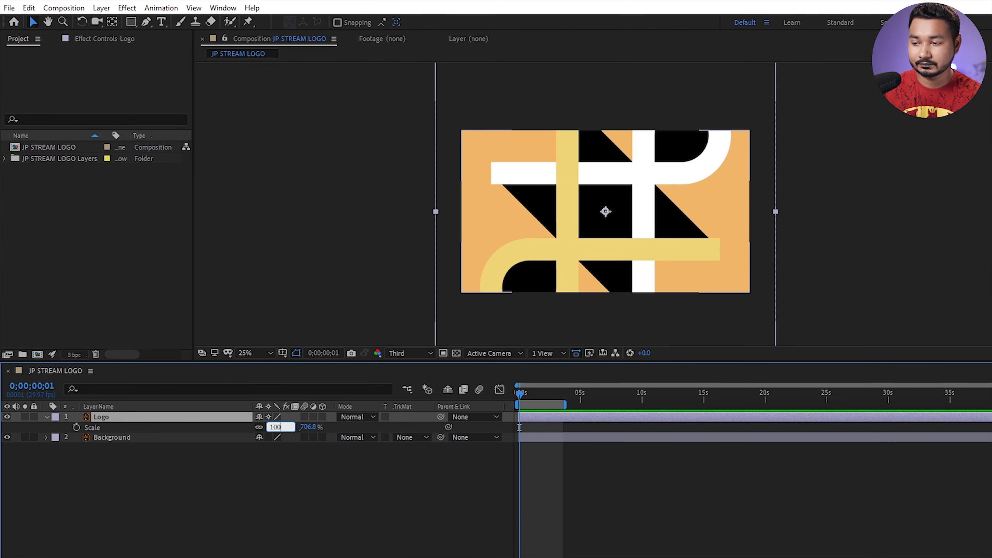
key("Return")
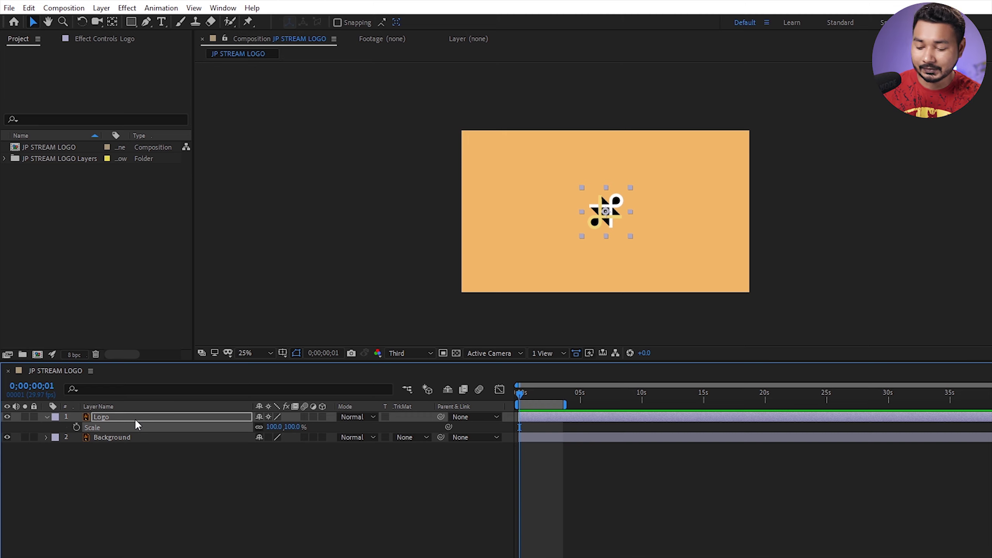
key("p")
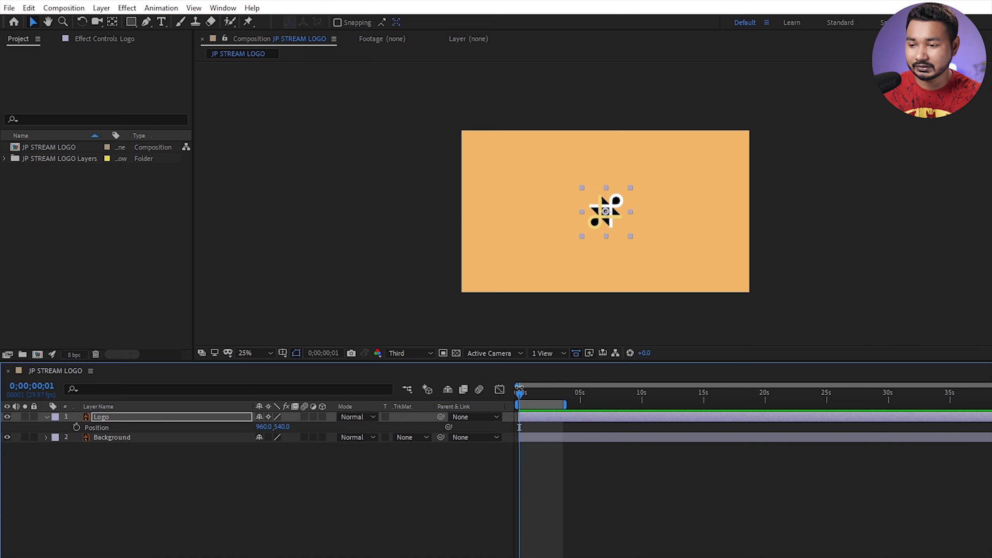
Step: Keyframe Position at 960, 540 on frame 20 and at X -167 on frame 0
left_click_drag(519, 397, 525, 393)
left_click(49, 389)
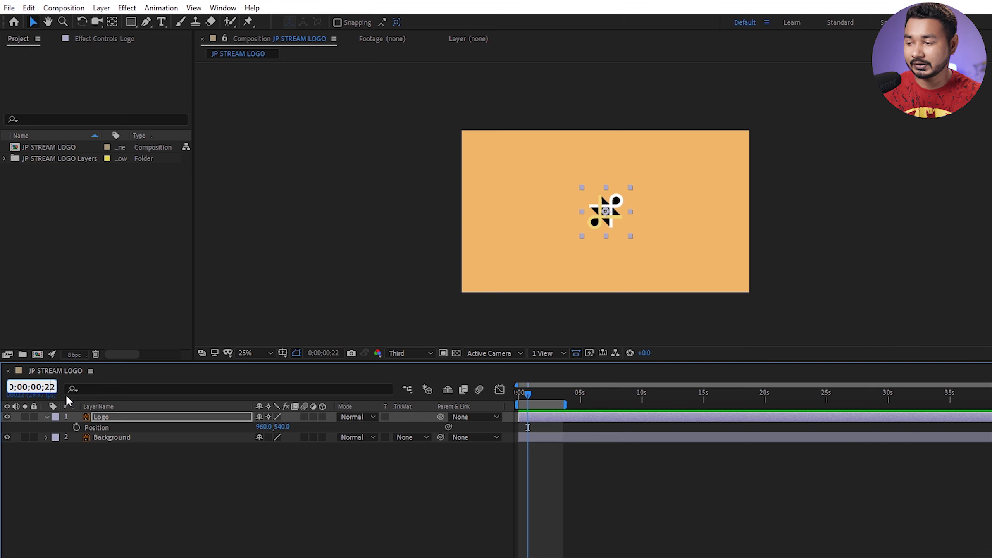
key("Return")
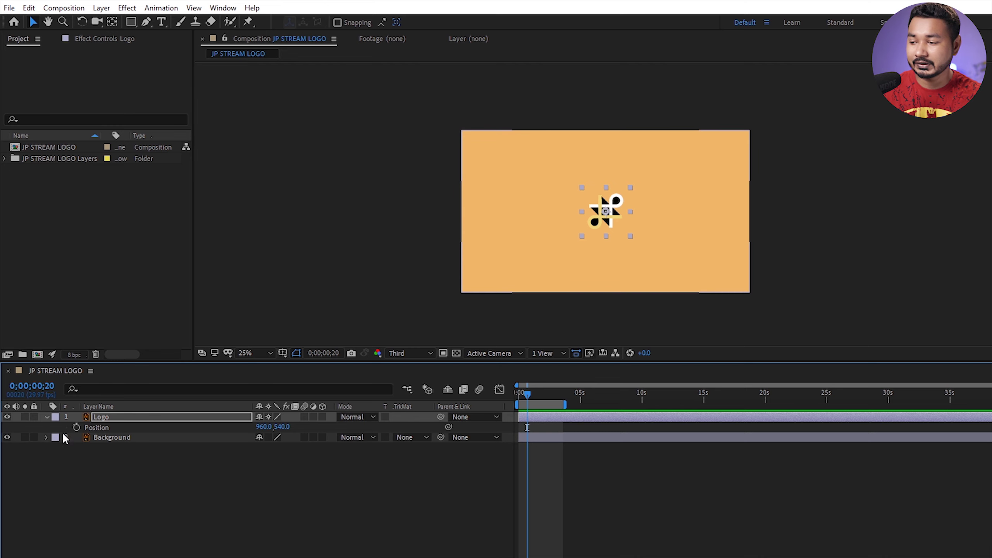
left_click(75, 427)
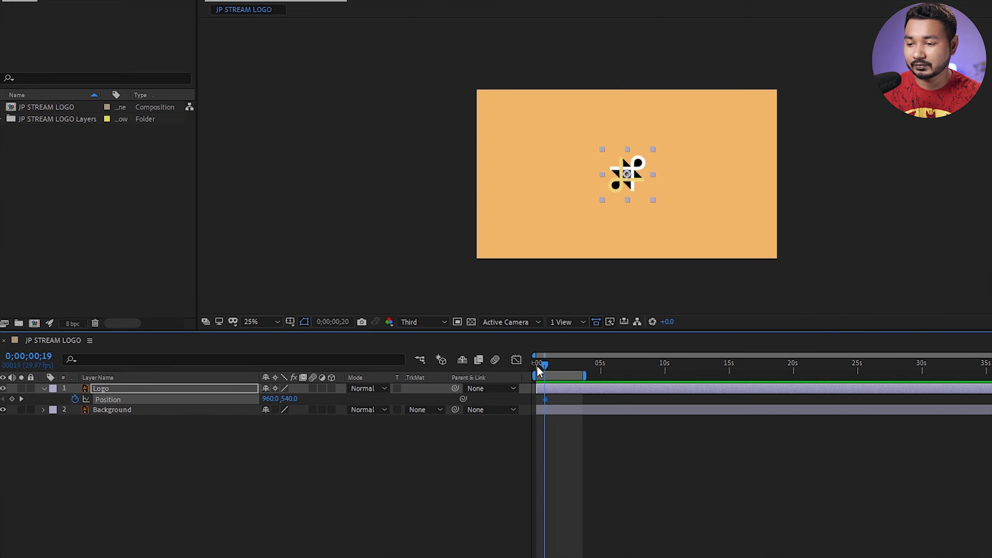
left_click_drag(545, 363, 517, 373)
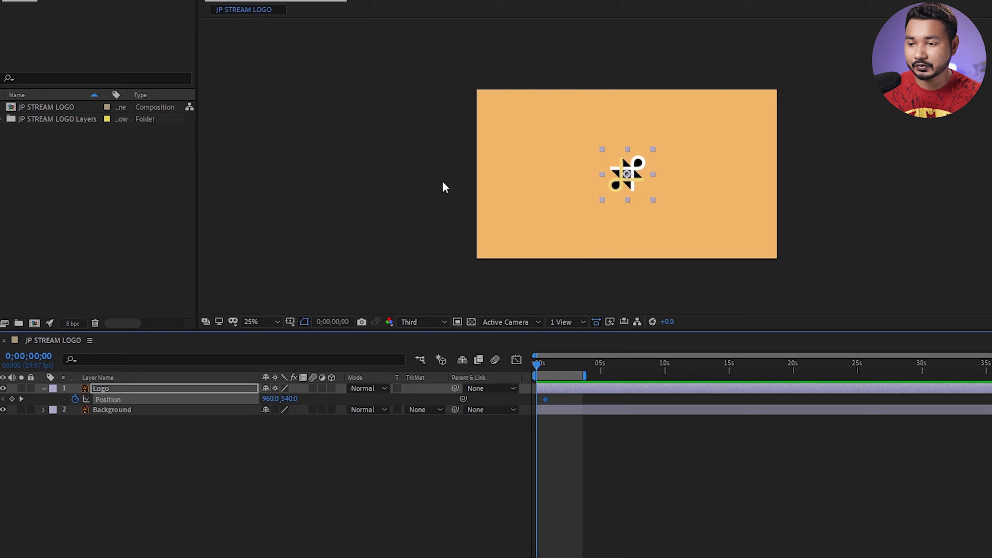
left_click_drag(270, 399, 50, 401)
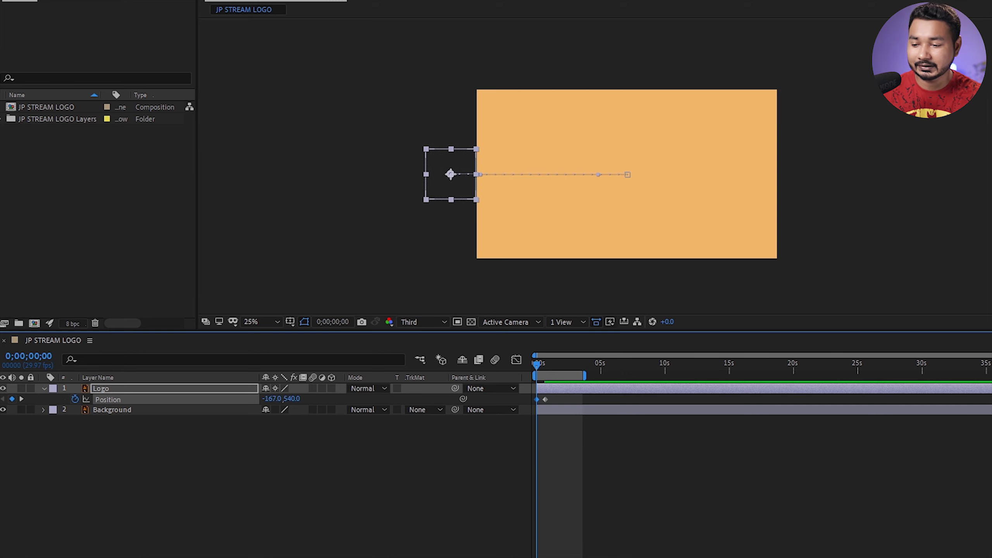
Step: Zoom the timeline and preview the logo sliding in from the left
scroll(762, 391, "up", 4)
scroll(761, 391, "down", 2)
scroll(761, 390, "up", 1)
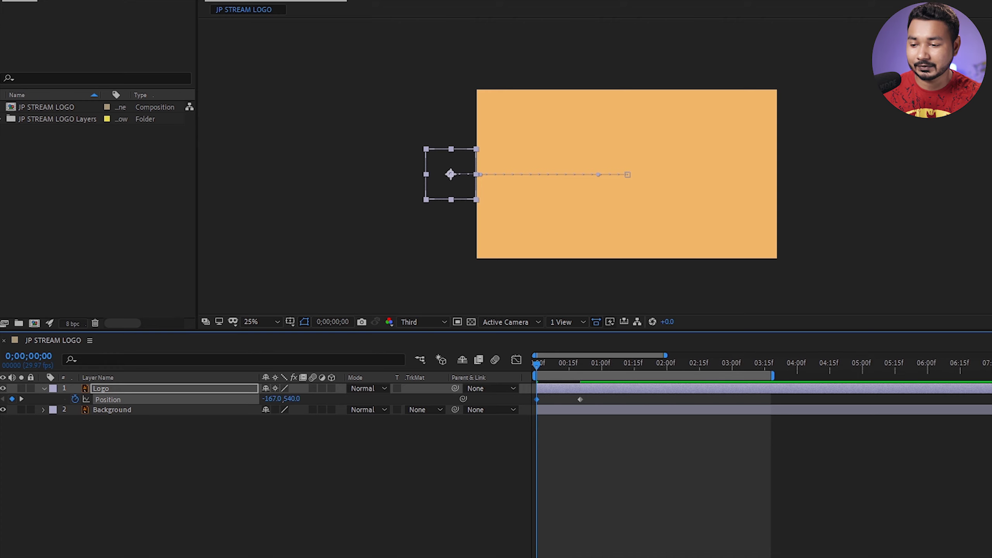
key("space")
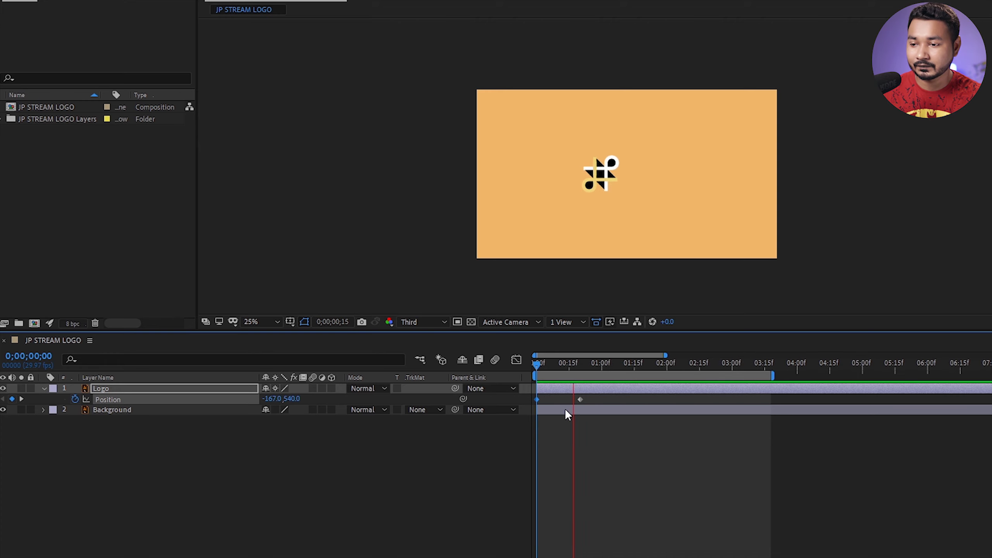
key("space")
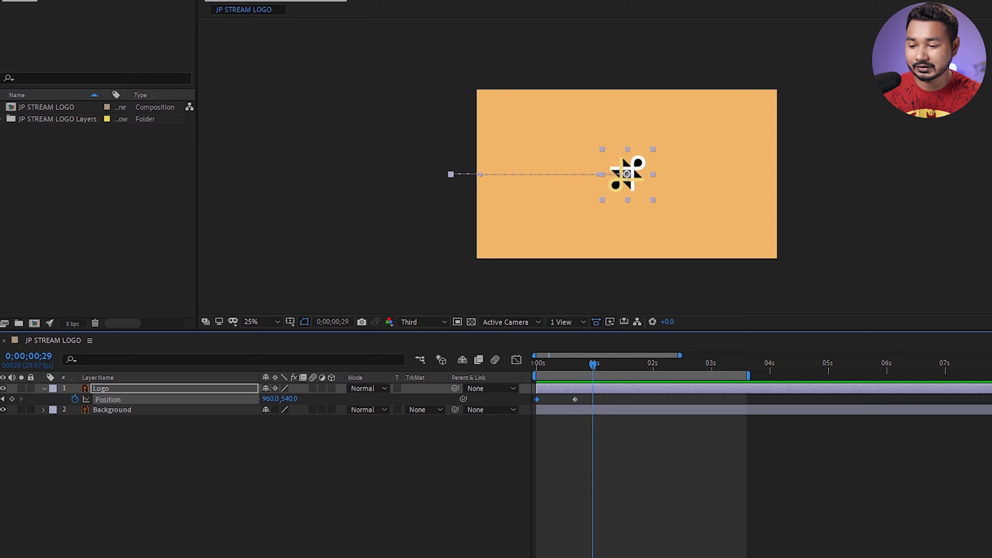
scroll(762, 391, "up", 1)
scroll(761, 391, "up", 3)
scroll(762, 391, "up", 2)
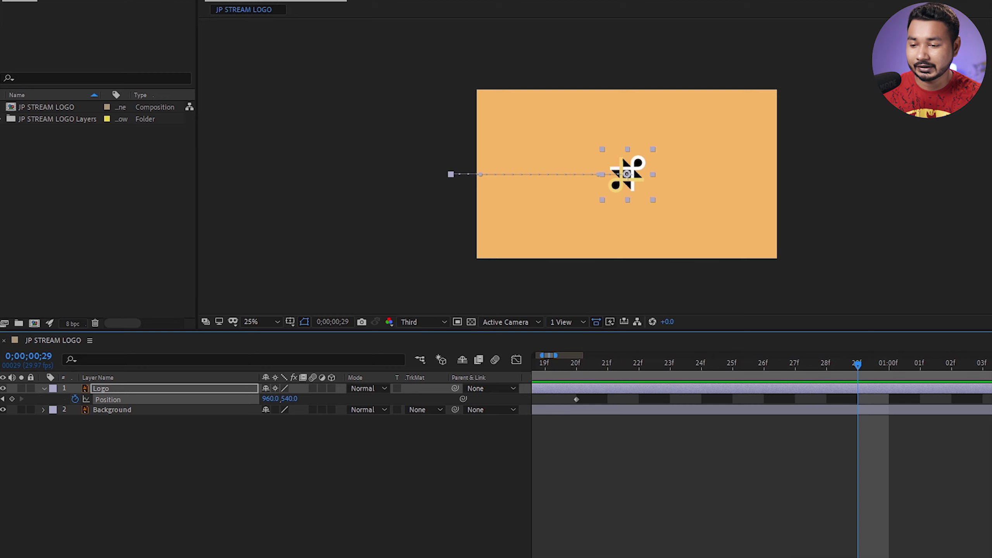
scroll(762, 391, "down", 2)
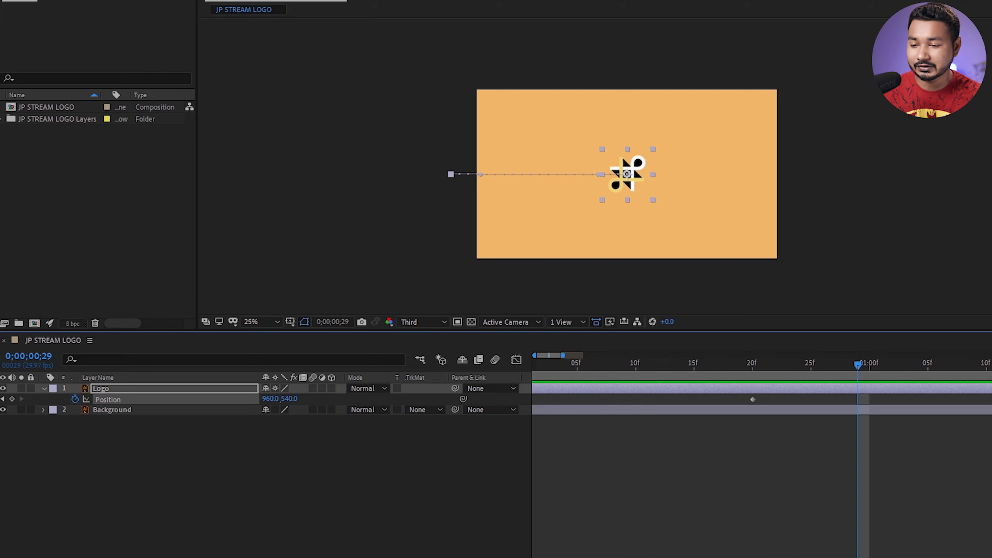
key("space")
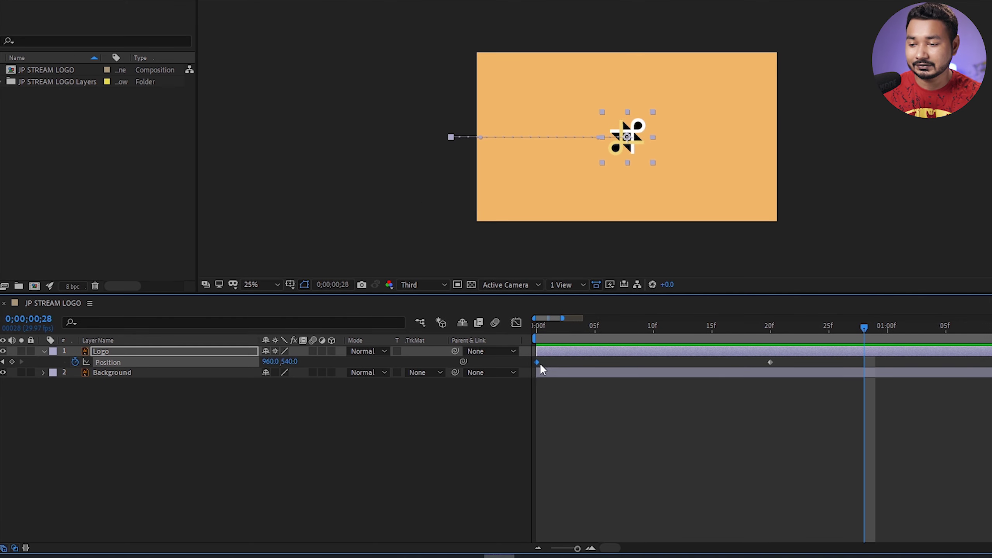
Step: Apply Easy Ease Out to the first Position keyframe and Easy Ease In to the second
right_click(536, 363)
mouse_move(659, 523)
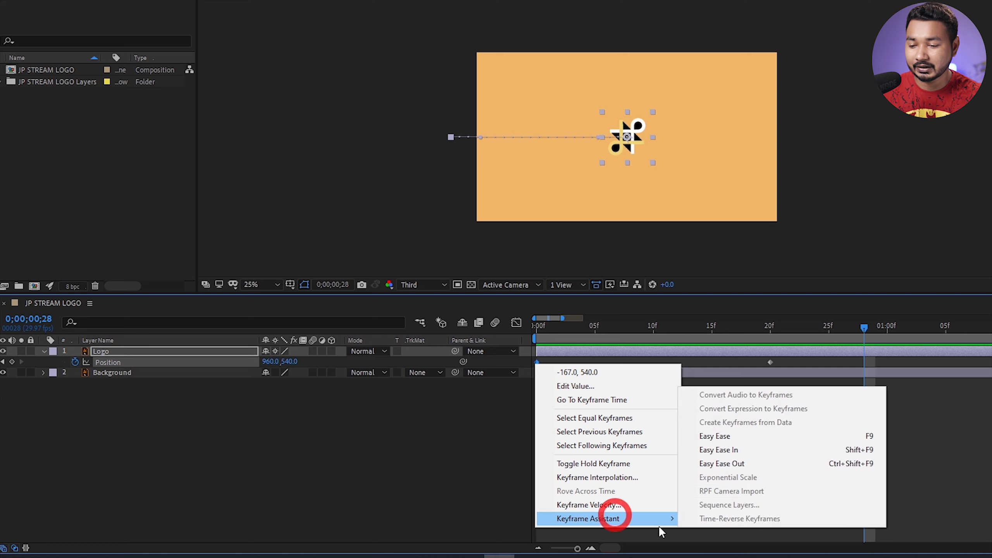
left_click(756, 464)
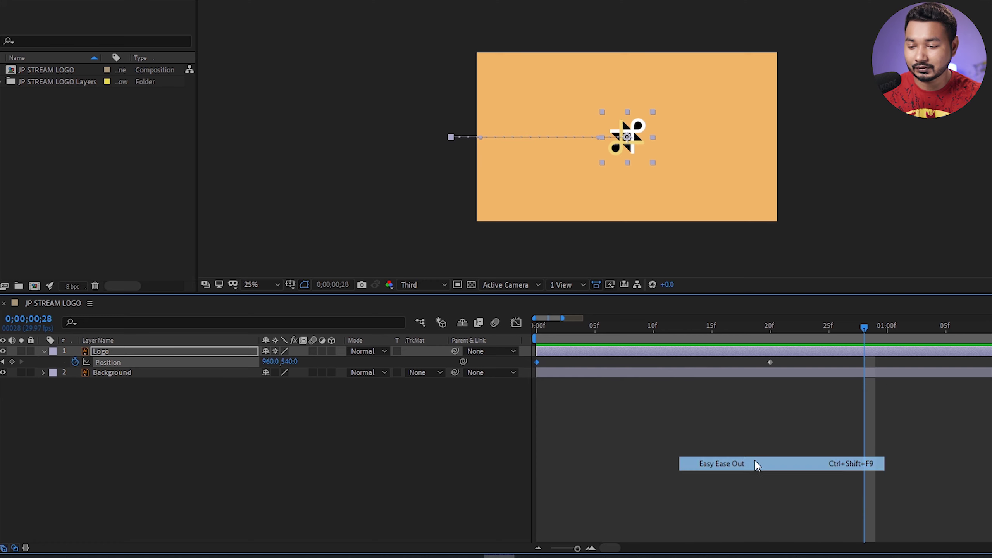
right_click(772, 362)
mouse_move(836, 515)
left_click(955, 447)
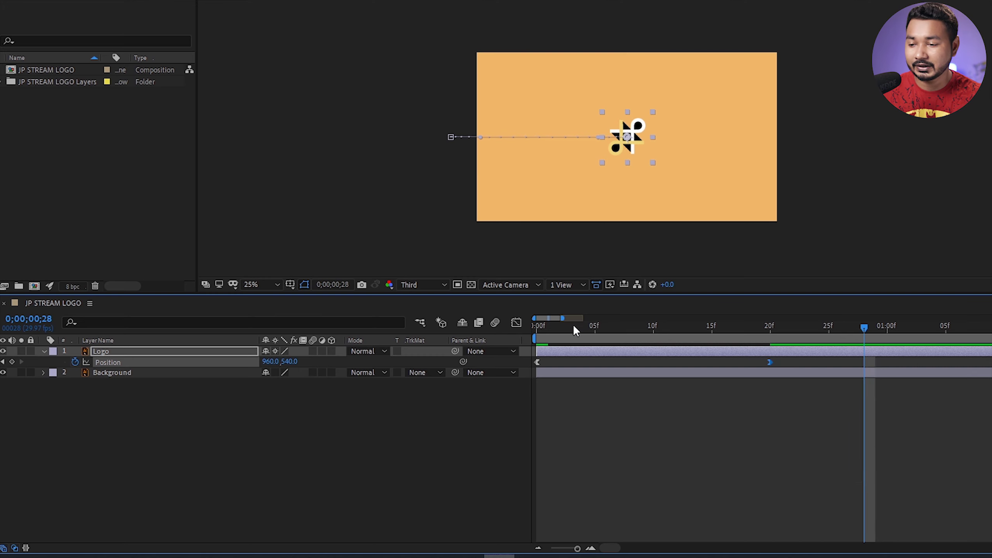
Step: Move the end Position keyframe from frame 20 to about frame 17 and preview
key("space")
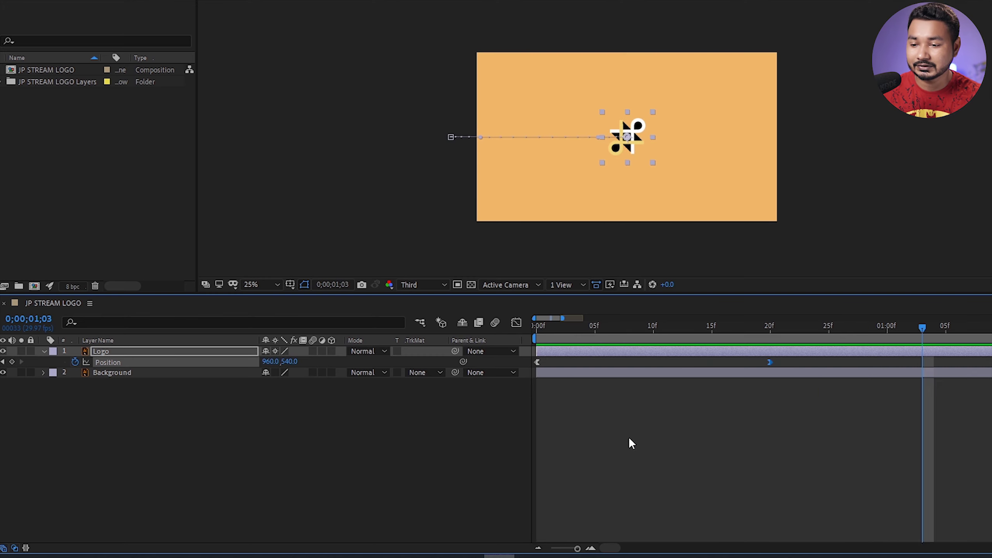
left_click_drag(768, 362, 733, 362)
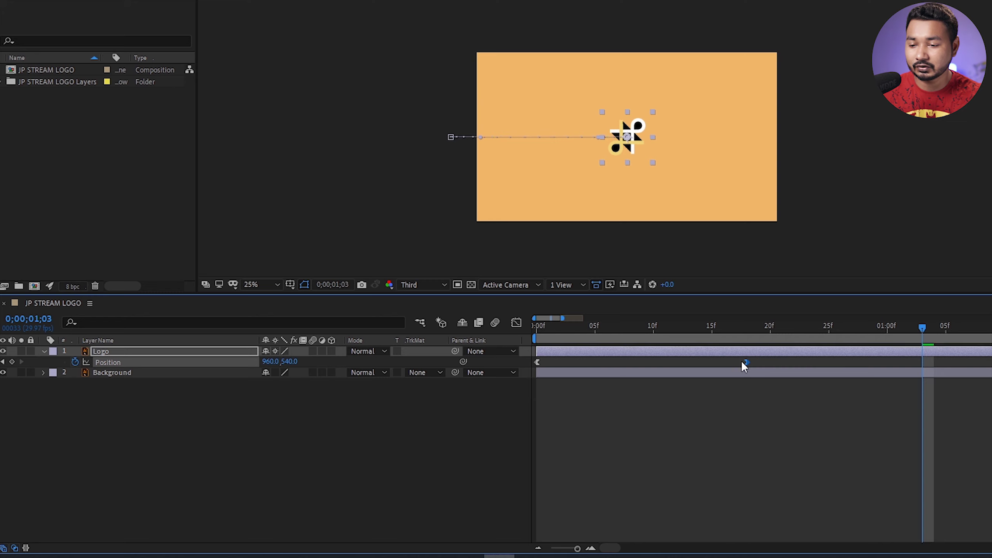
key("space")
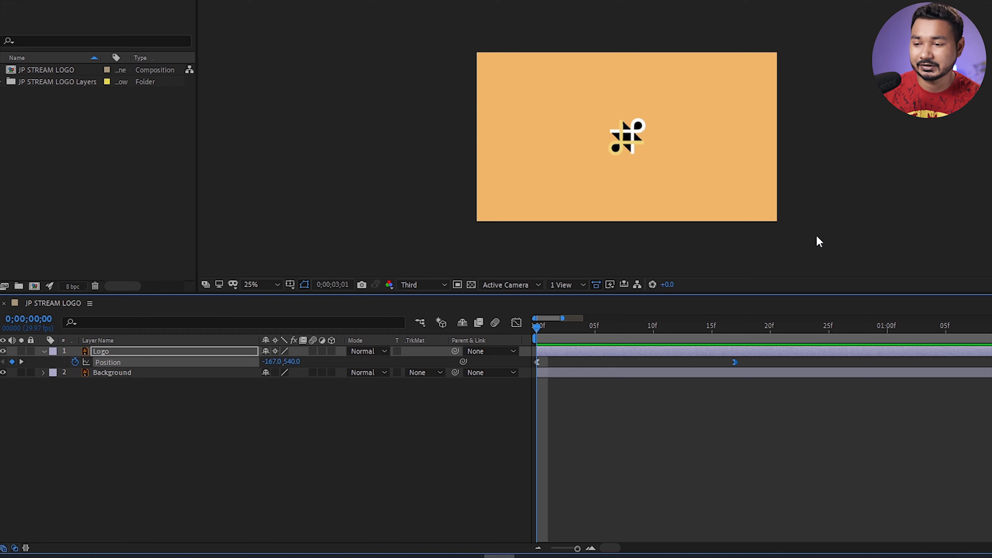
key("space")
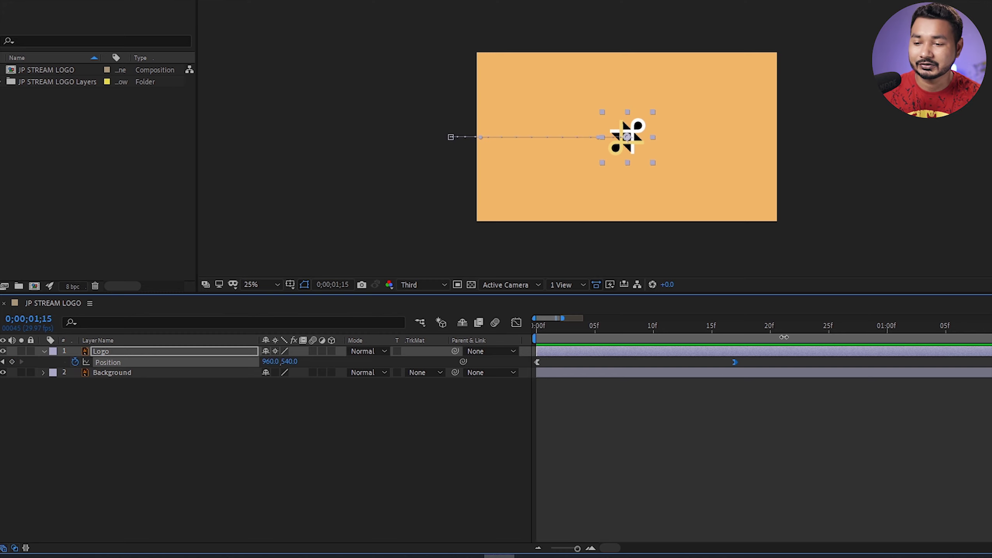
mouse_move(625, 327)
left_mouse_down()
mouse_move(606, 327)
mouse_move(722, 330)
left_mouse_up()
key("Home")
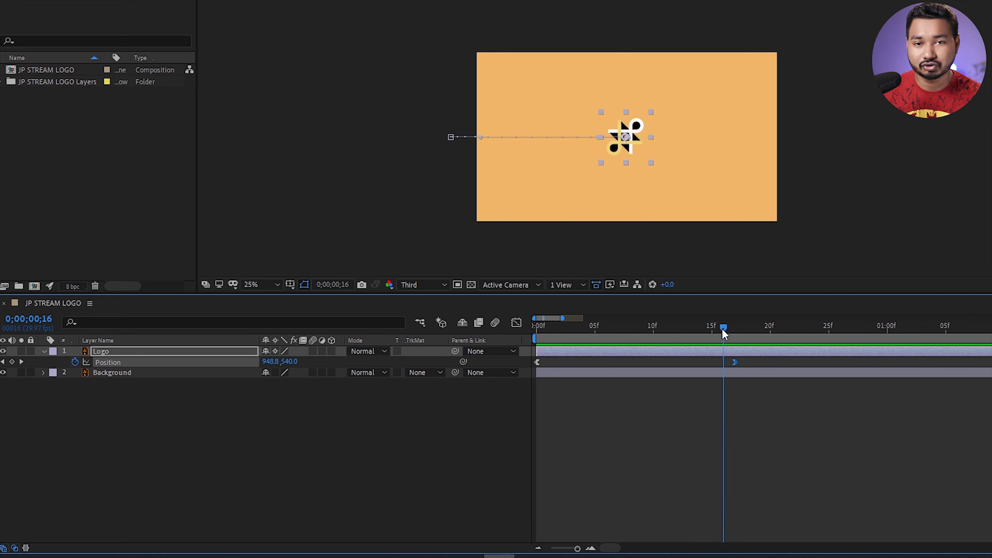
mouse_move(722, 327)
left_mouse_down()
mouse_move(619, 346)
mouse_move(460, 347)
left_mouse_up()
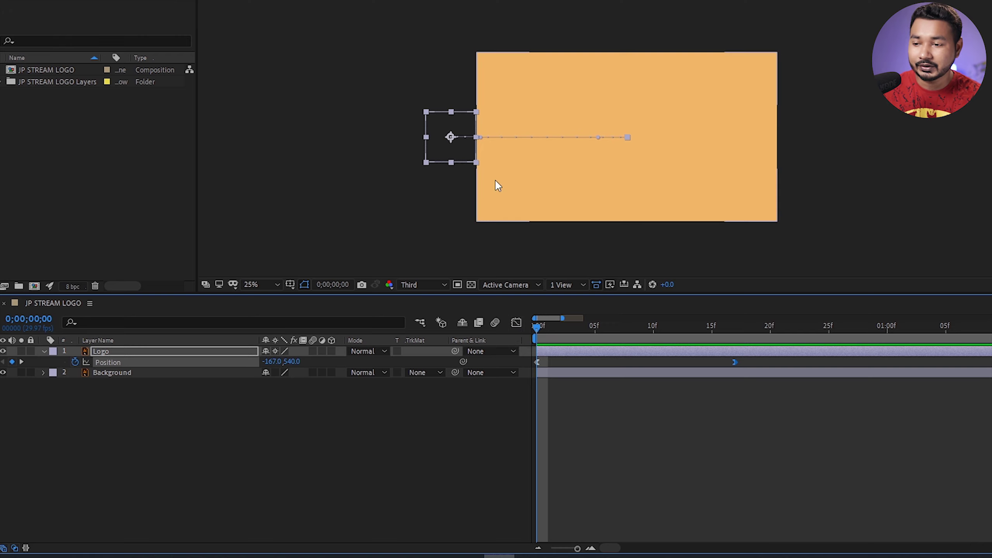
left_click(620, 332)
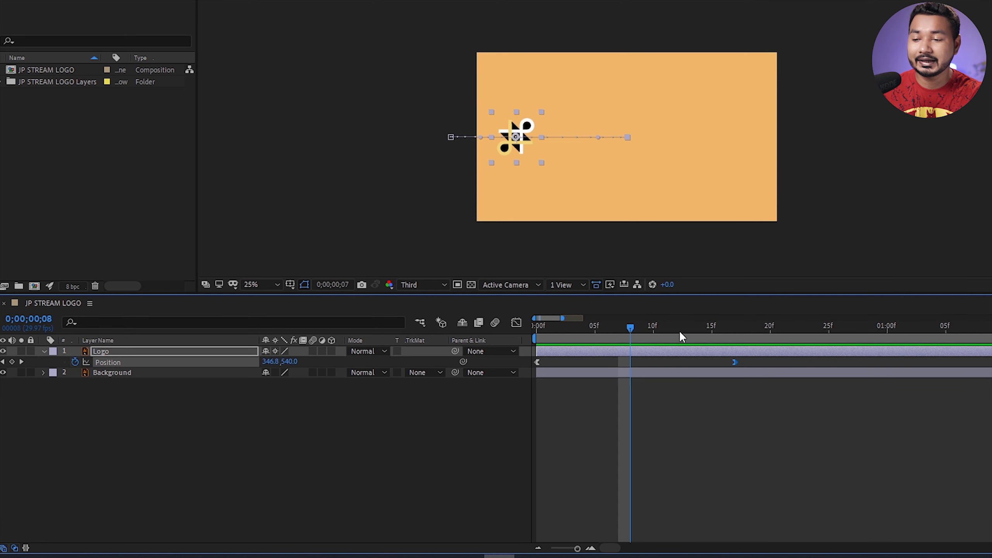
left_click_drag(633, 328, 735, 330)
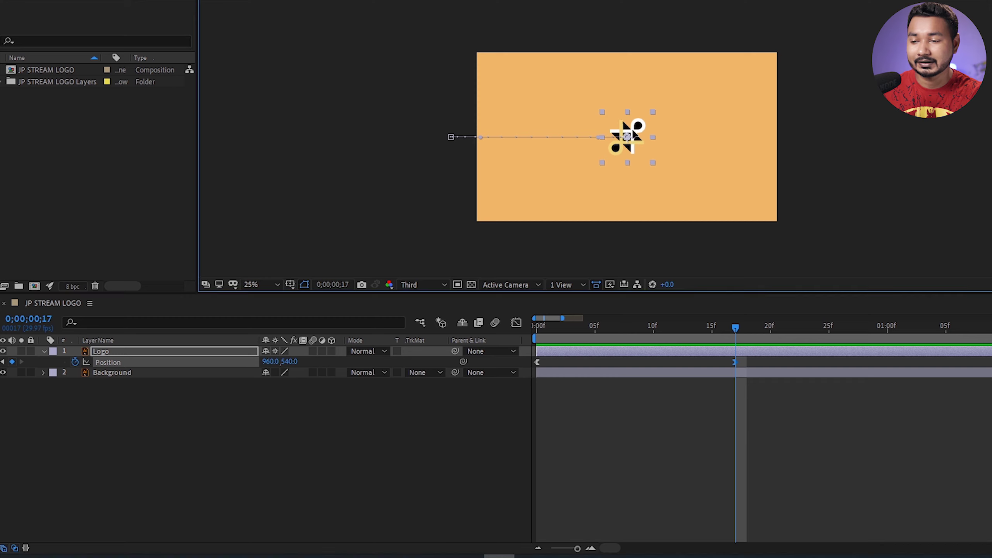
left_click_drag(632, 138, 637, 84)
left_click_drag(644, 333, 535, 325)
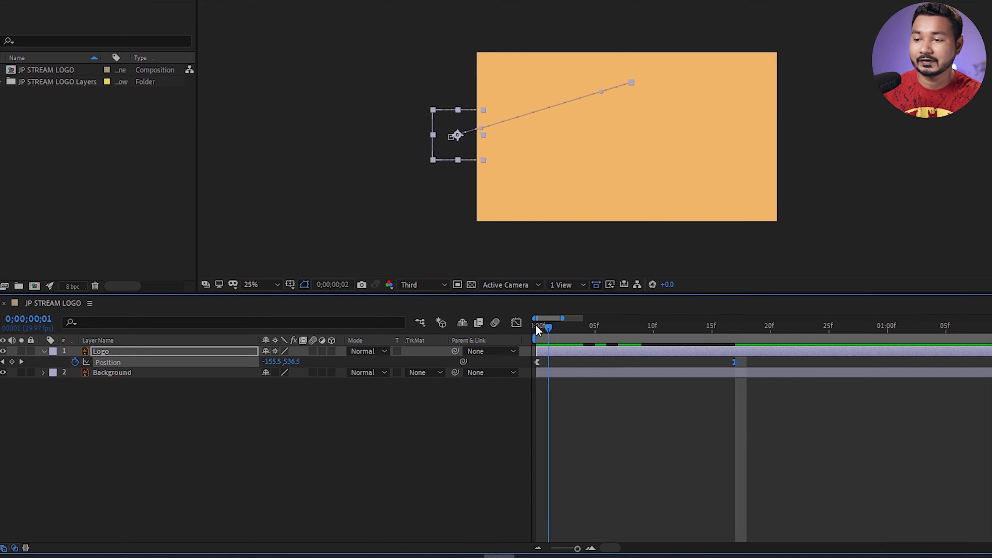
key("space")
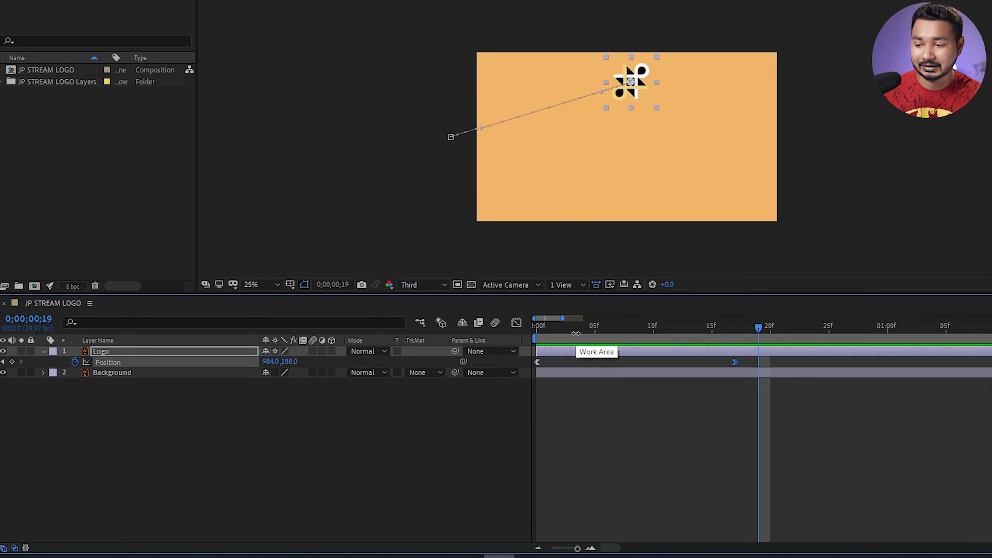
key("space")
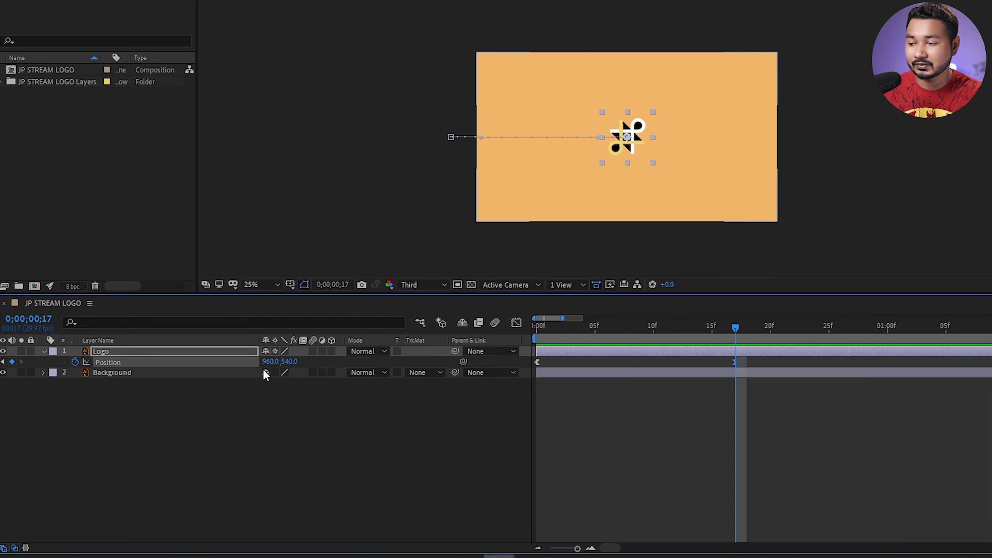
Step: Separate Position into X and Y and remove the Y Position keyframes, keeping X animated
right_click(160, 362)
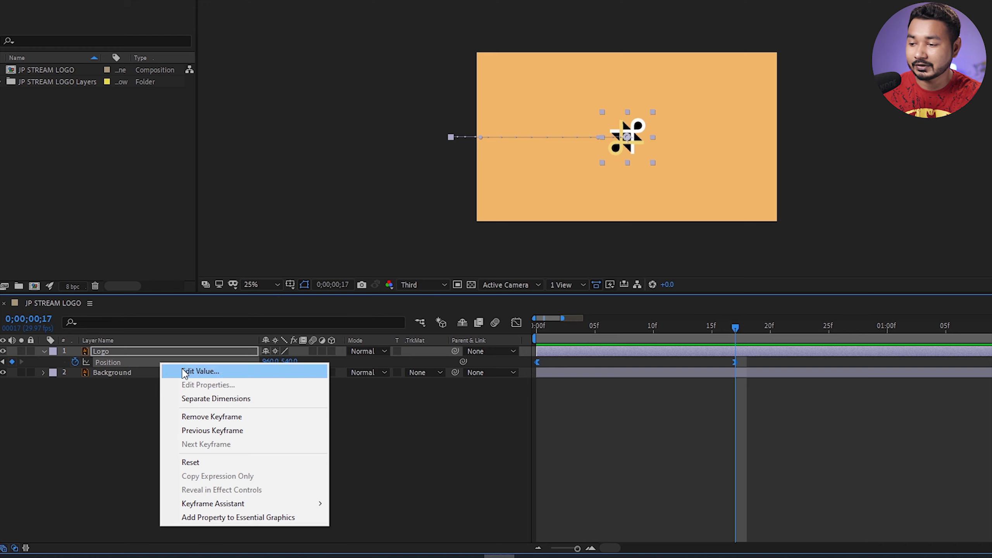
left_click(223, 399)
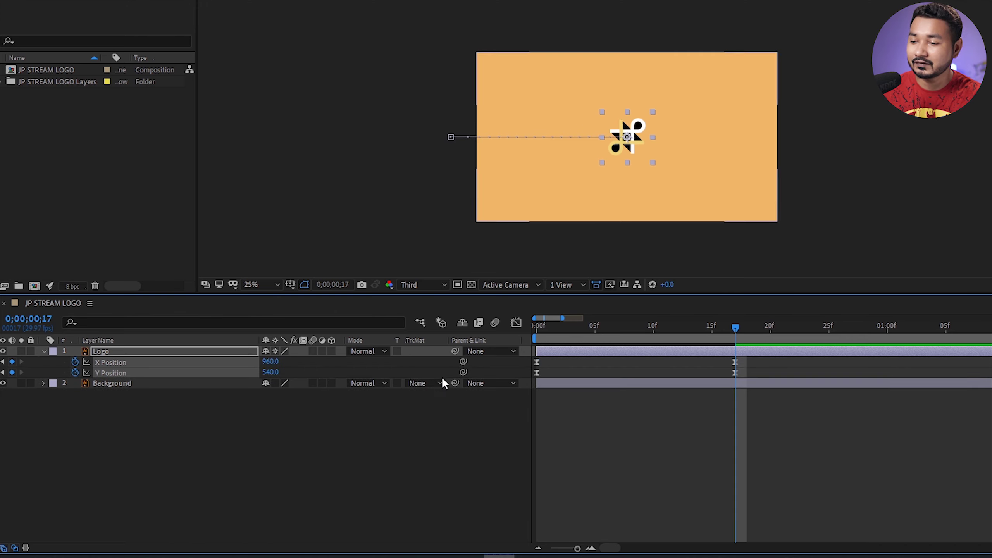
left_click(571, 325)
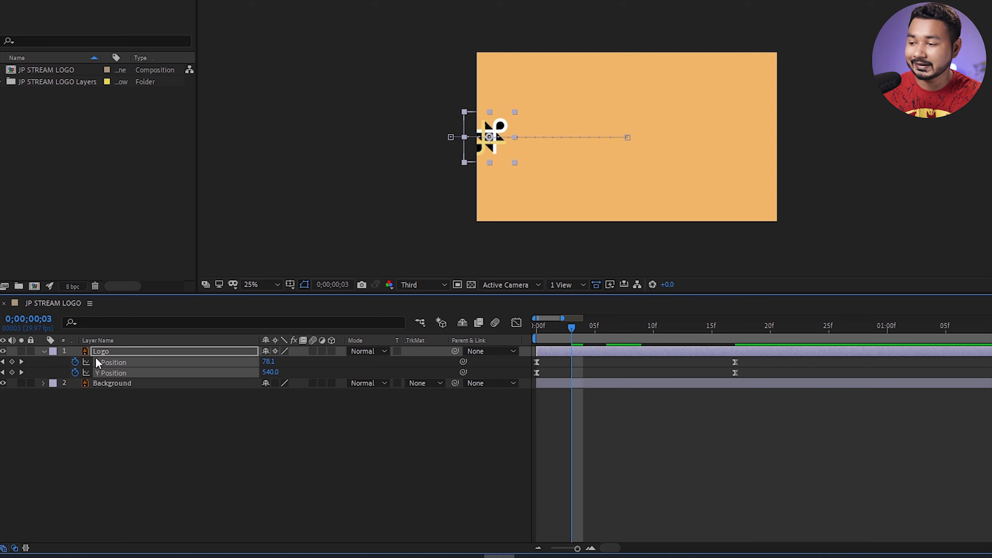
left_click(75, 373)
left_click(75, 362)
key("ctrl+z")
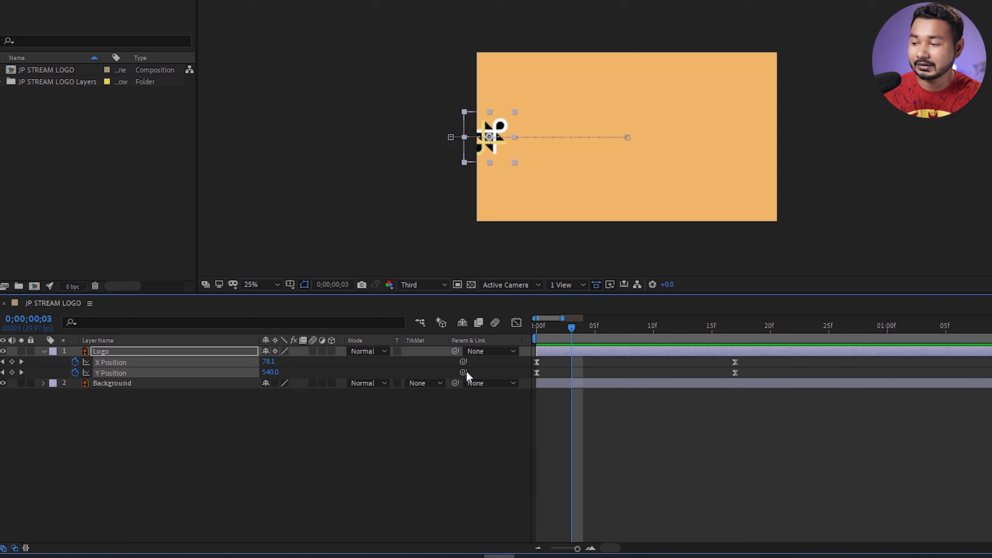
left_click(78, 372)
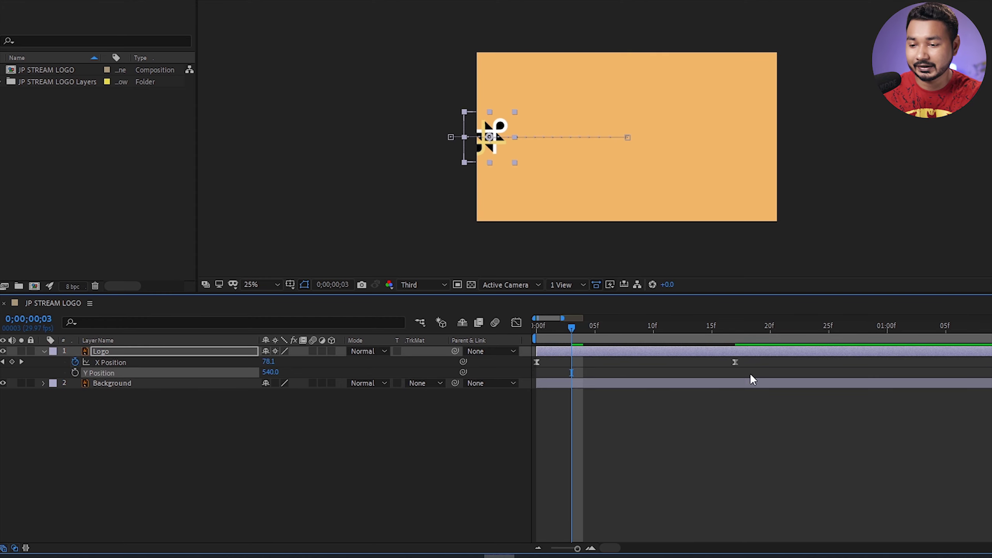
Step: Check the horizontal-only slide, then select the X Position keyframes and show the Graph Editor
left_click_drag(572, 328, 689, 339)
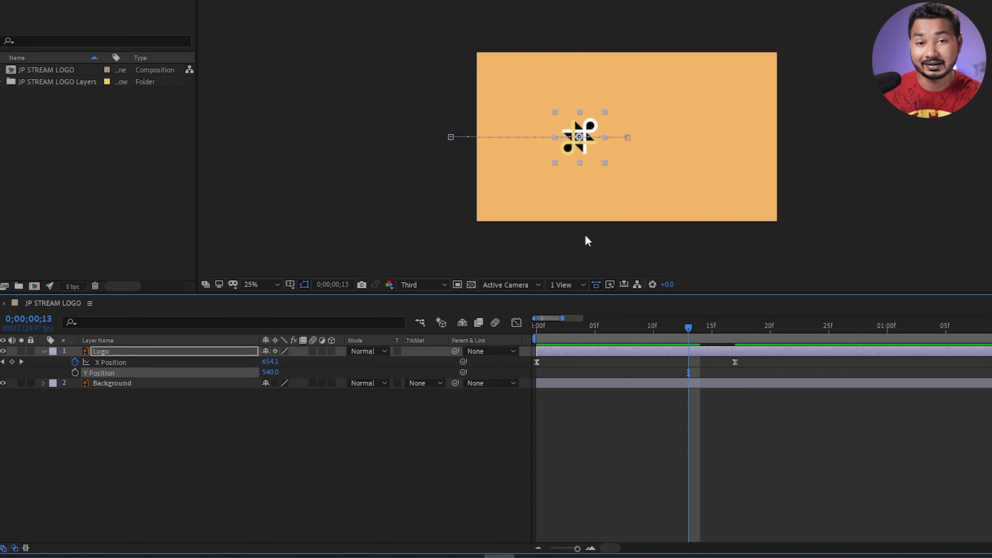
left_click_drag(588, 132, 595, 180)
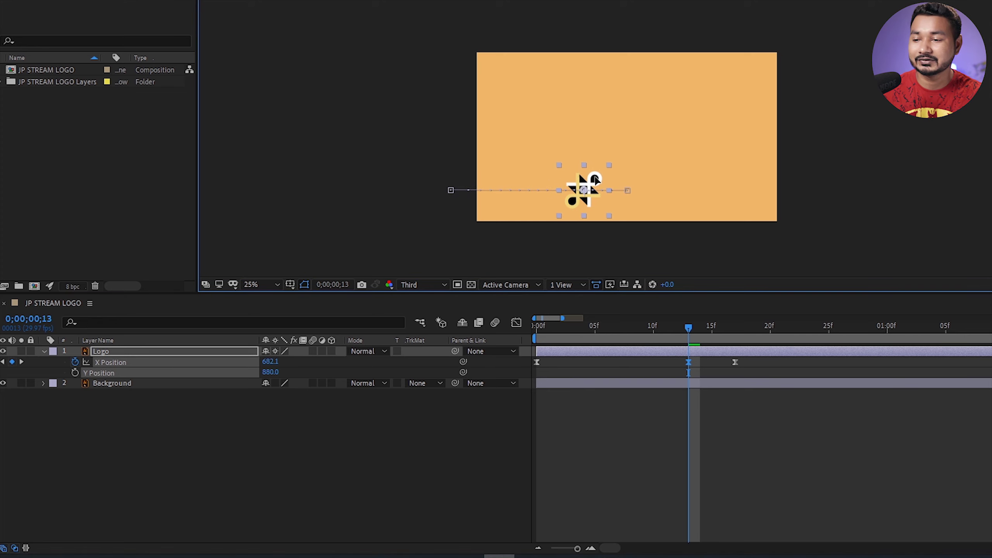
left_click_drag(592, 335, 1, 454)
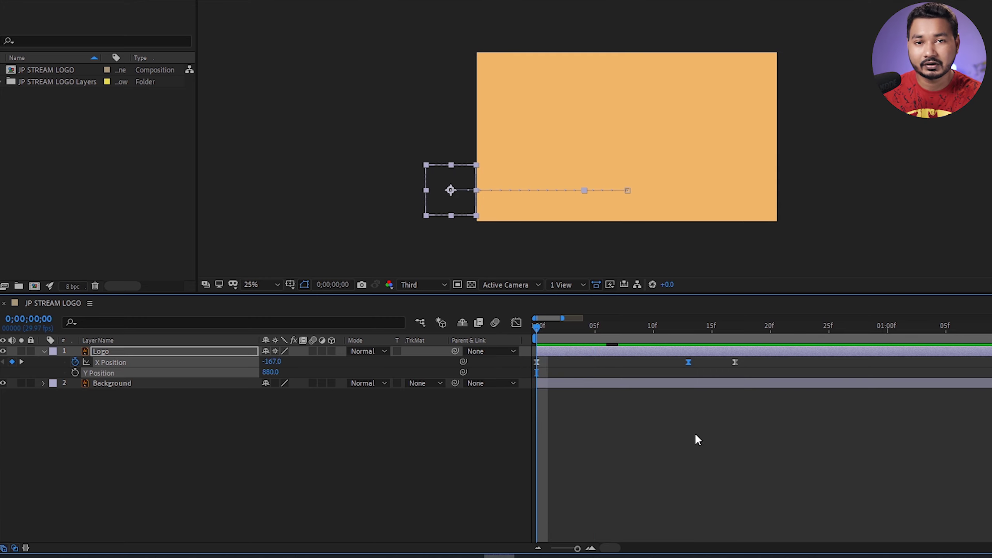
key("k")
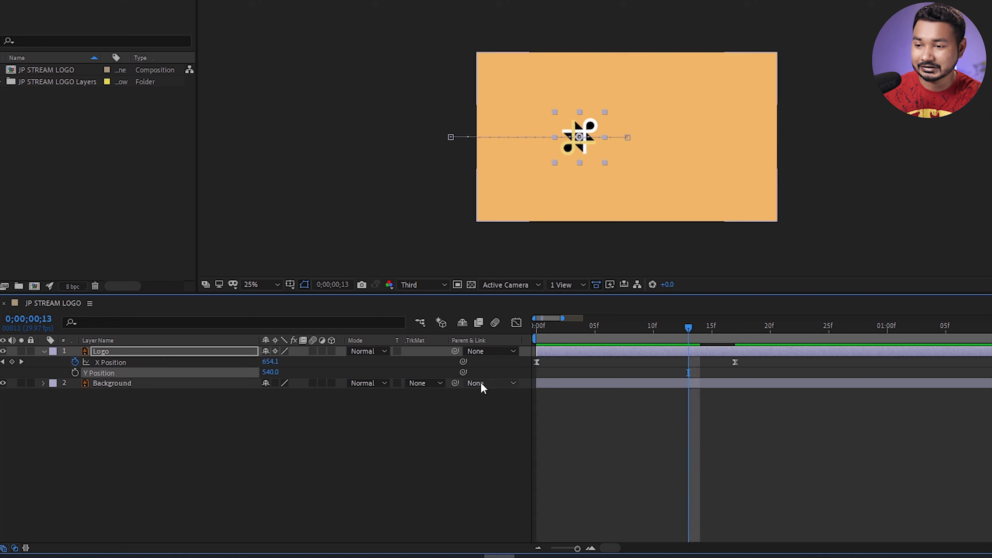
left_click_drag(678, 331, 518, 333)
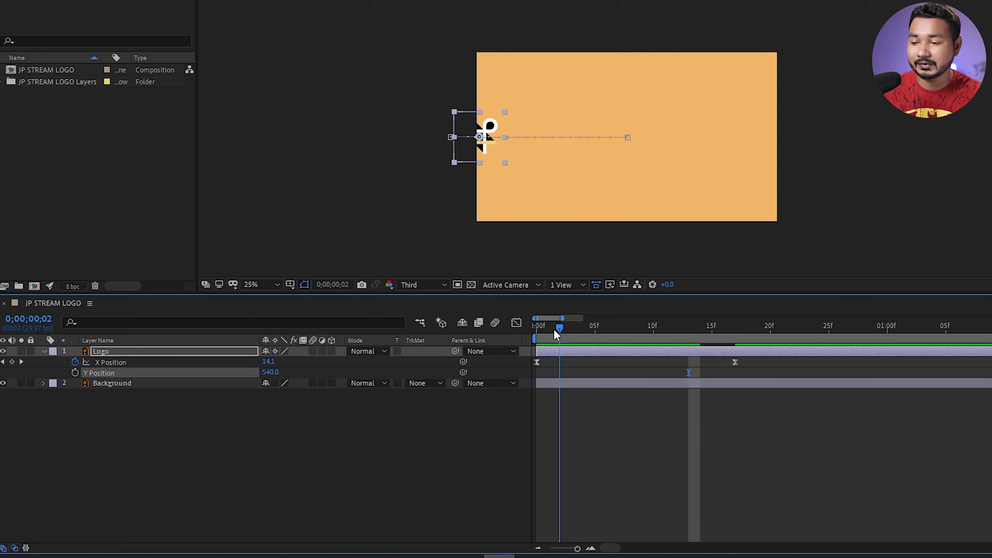
left_click_drag(753, 374, 525, 360)
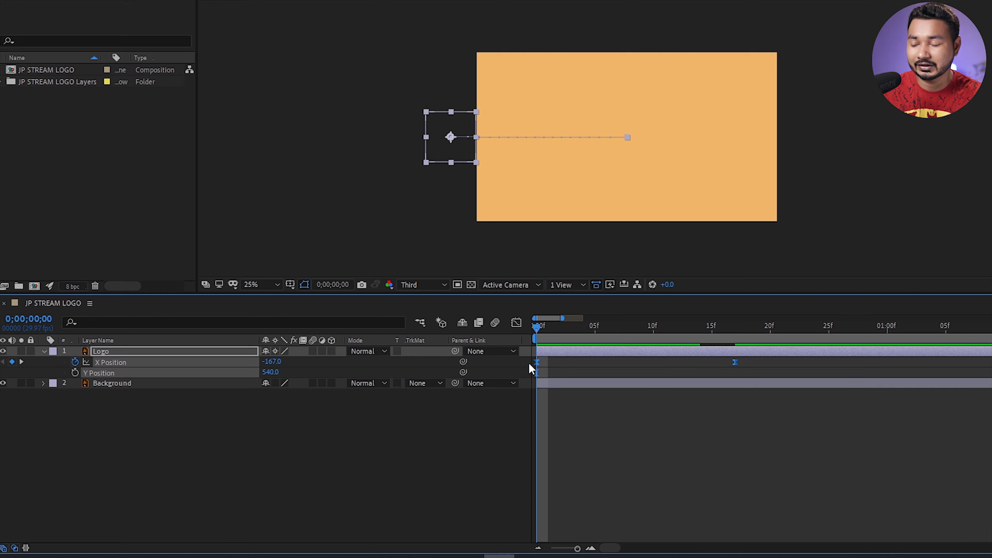
left_click(517, 323)
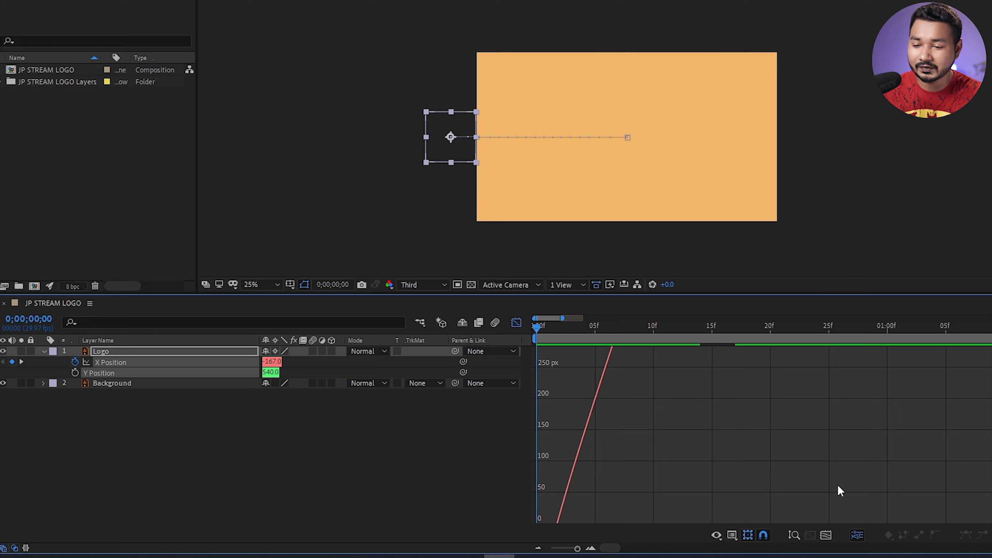
Step: Switch to the X Position value curve and scrub the slide up to frame 18
left_click(797, 536)
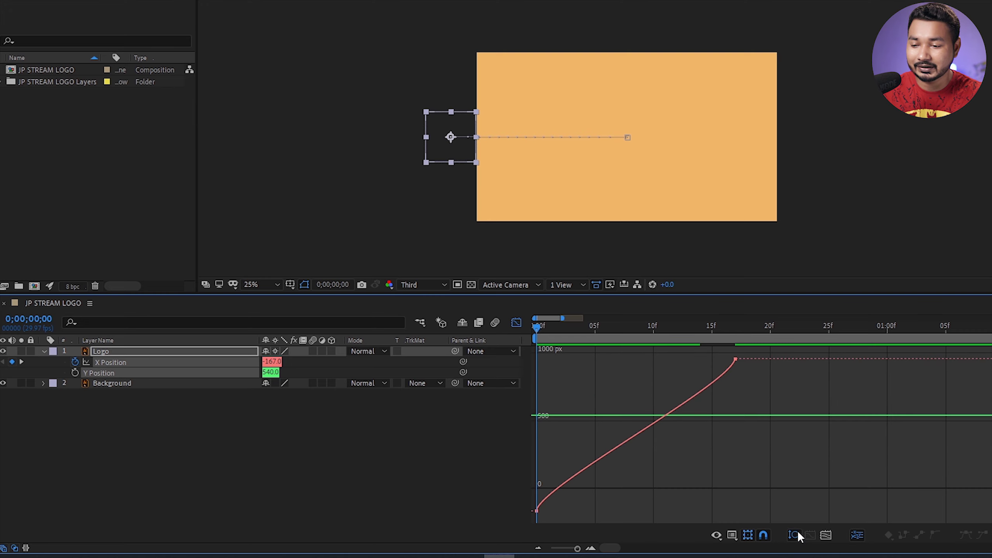
left_click(795, 535)
left_click(793, 534)
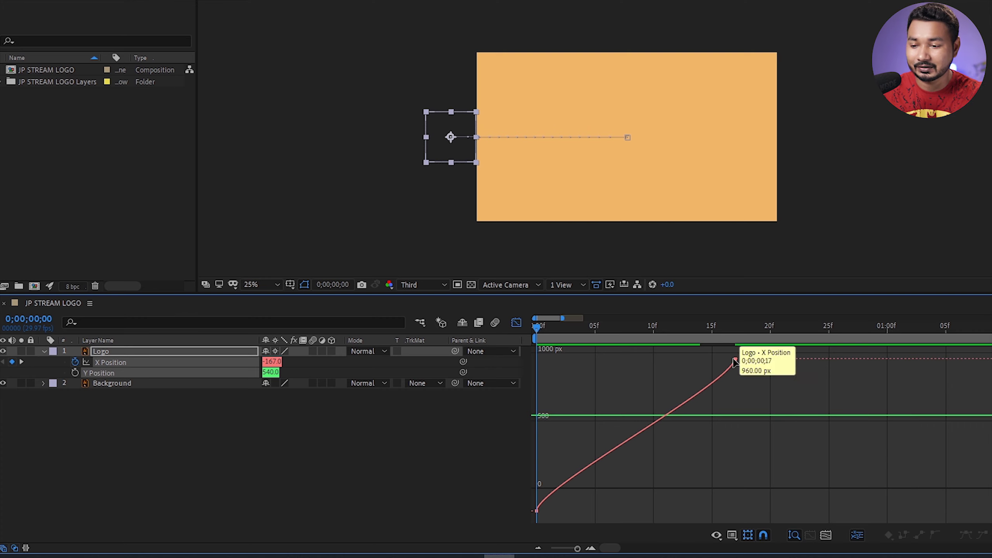
left_click(735, 359)
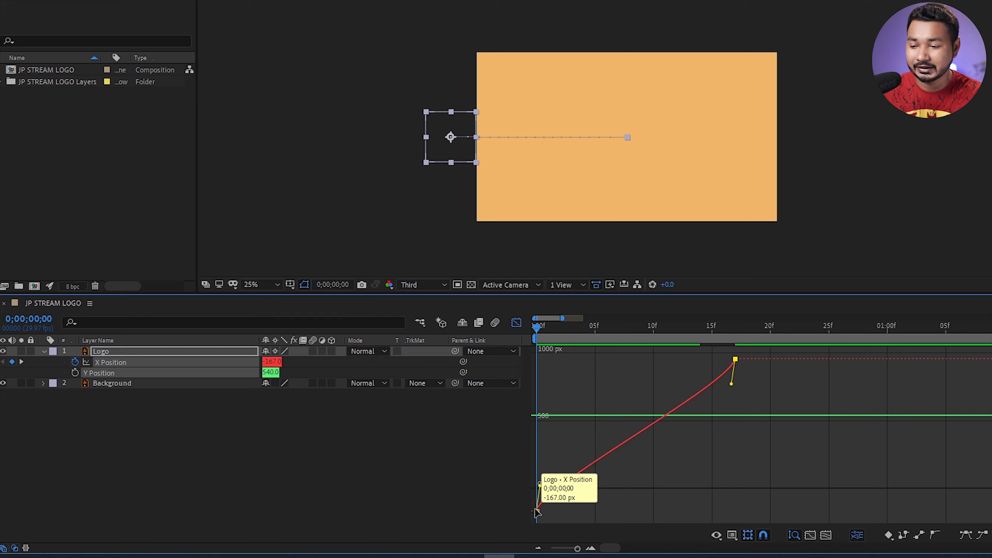
left_click_drag(538, 332, 747, 327)
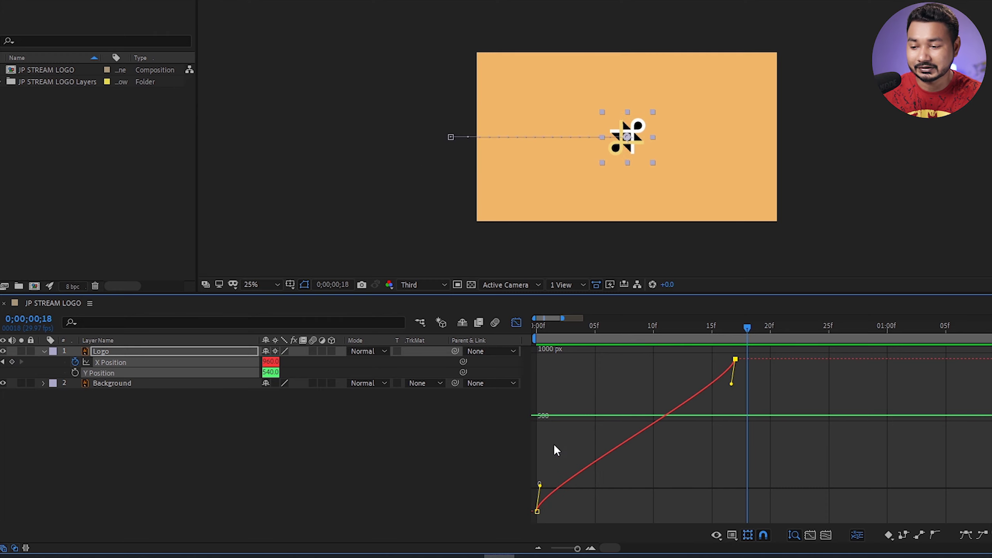
left_click(541, 325)
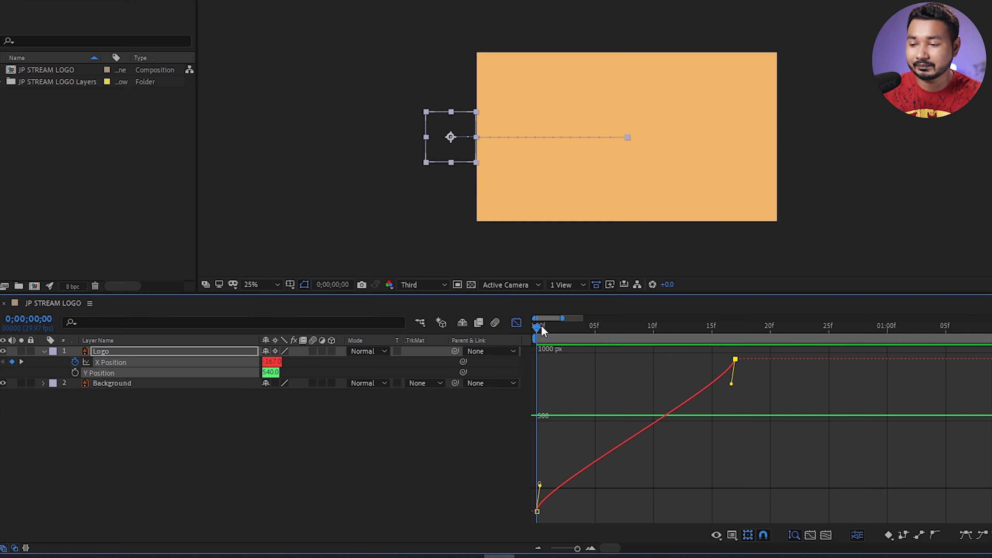
left_click_drag(542, 327, 560, 330)
left_click(537, 473)
Step: Pull the first keyframe's handle up for a steep ease-out, flatten the last keyframe's ease-in, and preview
left_click(537, 510)
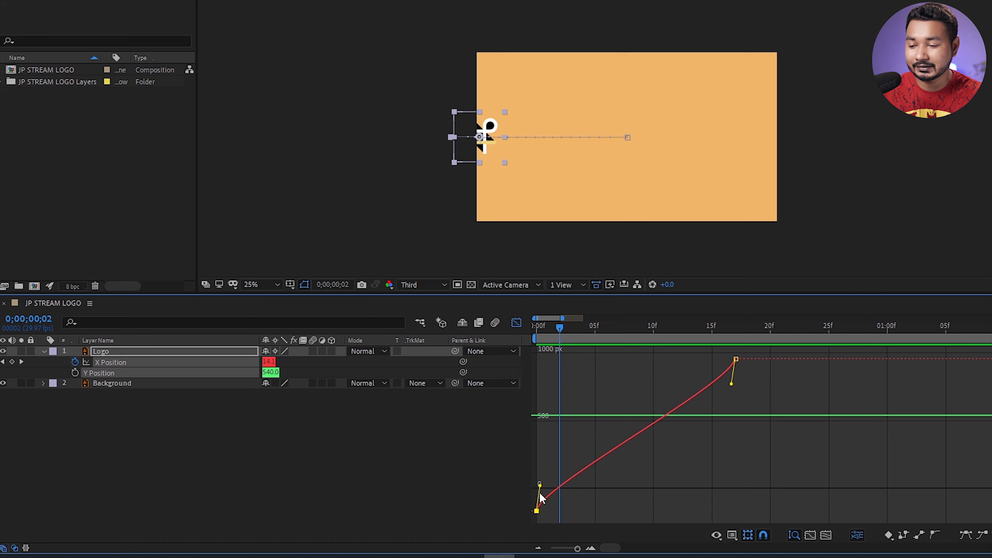
left_click_drag(541, 485, 500, 318)
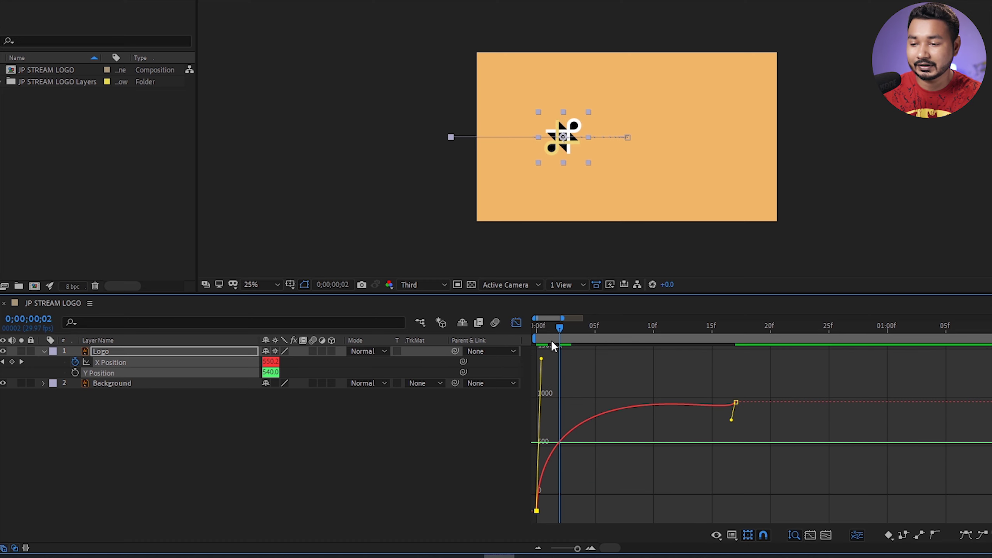
left_click_drag(561, 328, 475, 330)
key("space")
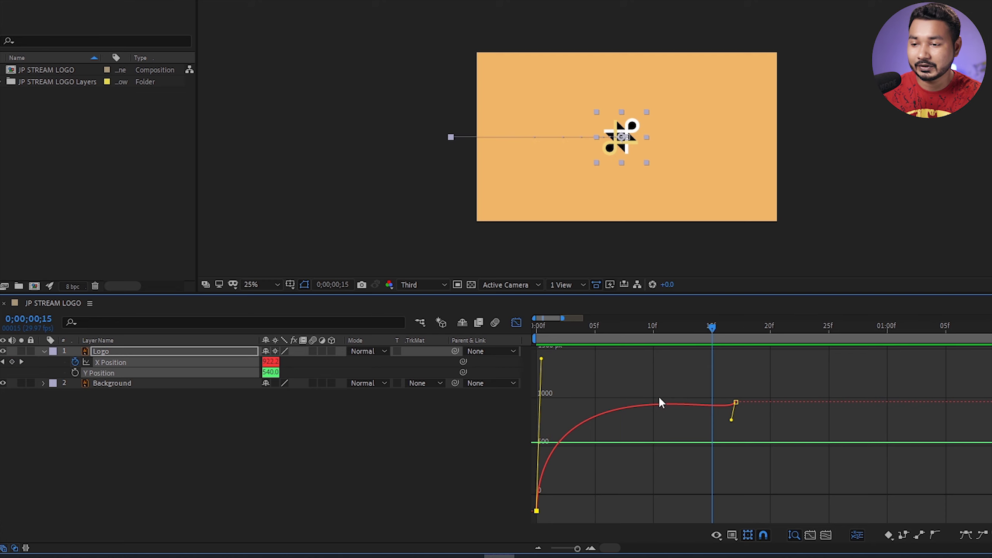
mouse_move(732, 420)
left_mouse_down()
mouse_move(582, 402)
mouse_move(549, 413)
left_mouse_up()
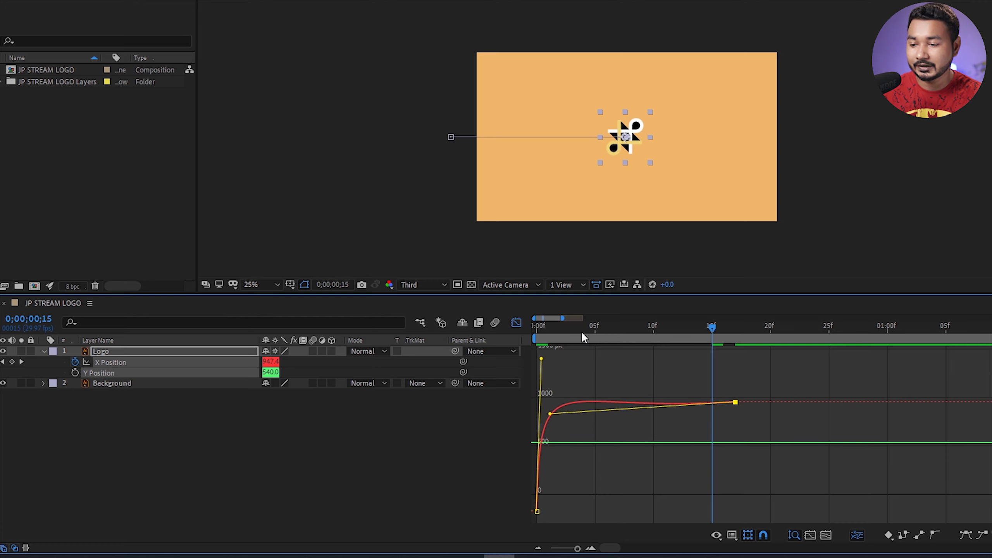
key("Home")
key("space")
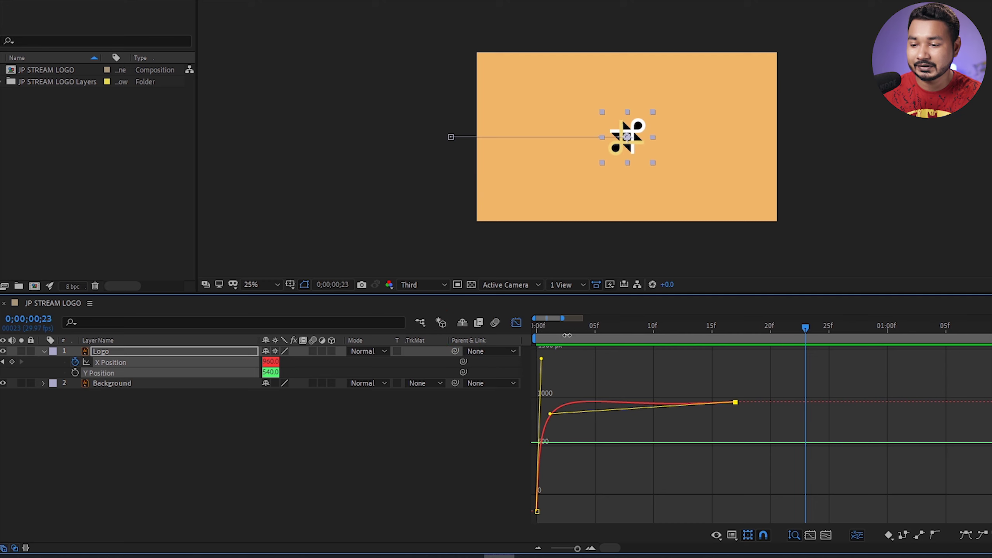
key("space")
left_click_drag(594, 326, 688, 327)
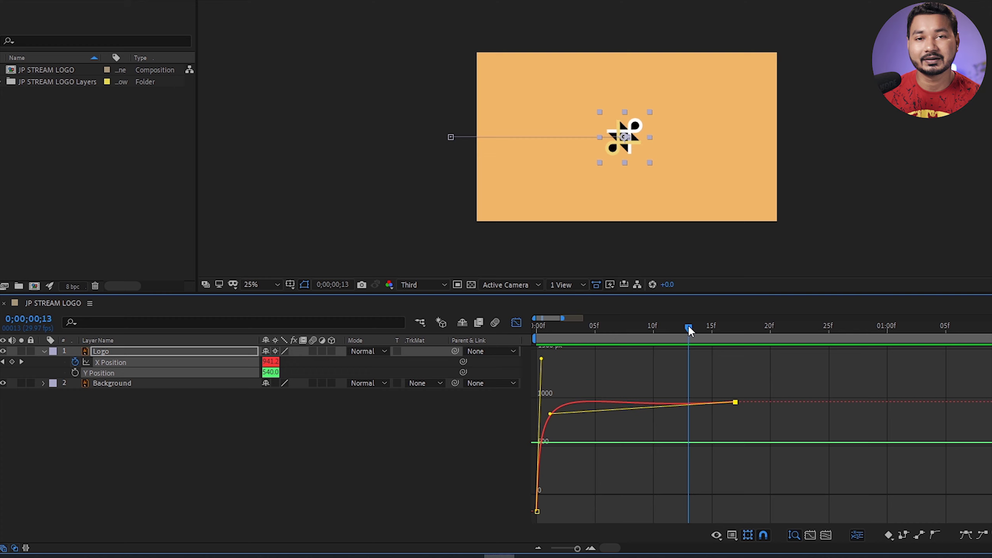
Step: Bend the X Position Bezier handles into an overshooting arc and preview it
double_click(554, 417)
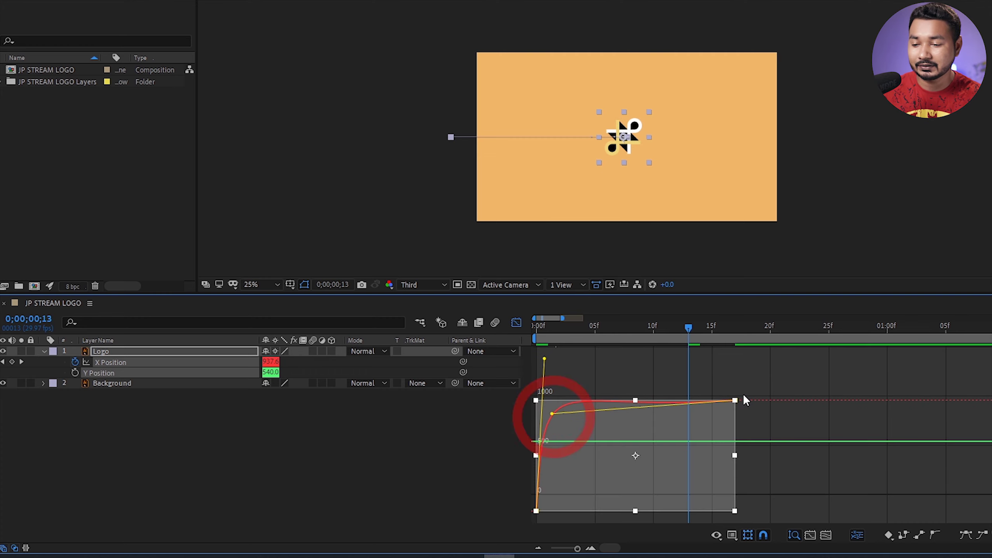
left_click(734, 401)
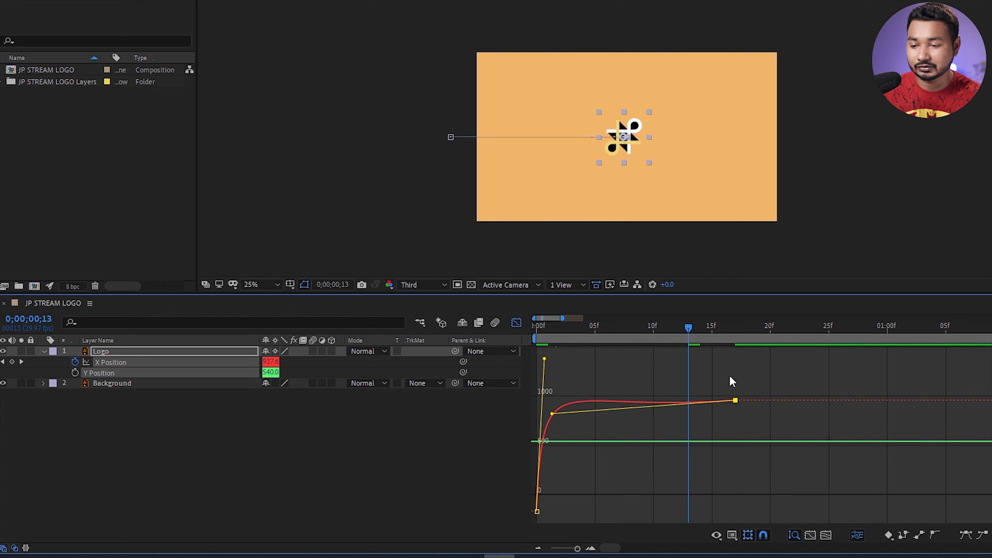
mouse_move(551, 413)
left_mouse_down()
mouse_move(679, 377)
mouse_move(665, 390)
left_mouse_up()
left_click_drag(545, 358, 578, 362)
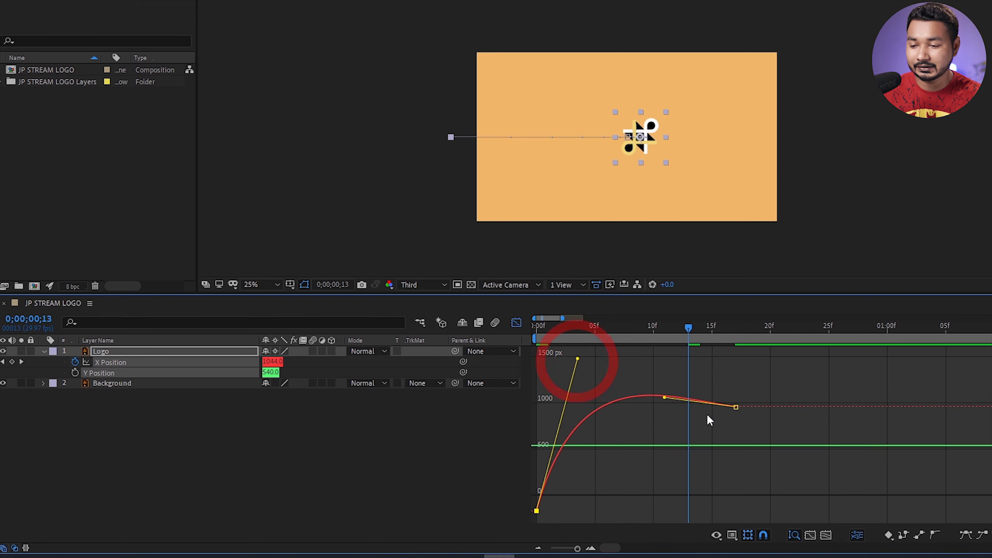
left_click_drag(615, 330, 528, 328)
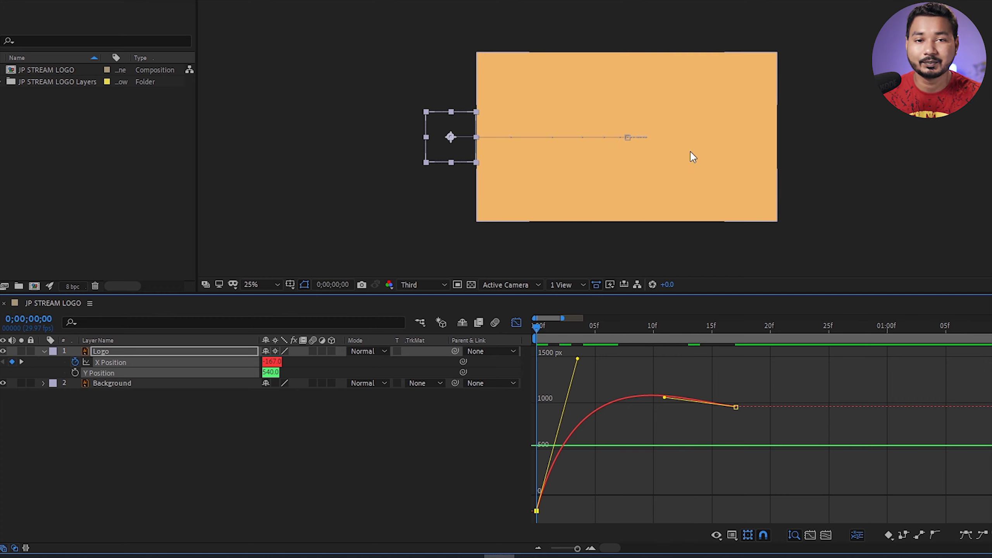
key("space")
key("space")
left_click_drag(665, 398, 732, 389)
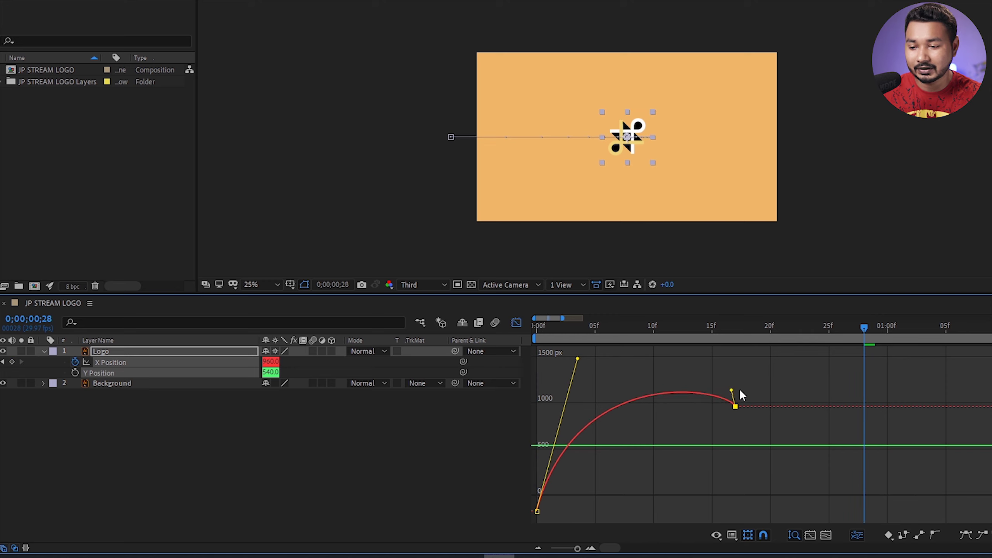
left_click_drag(571, 357, 602, 345)
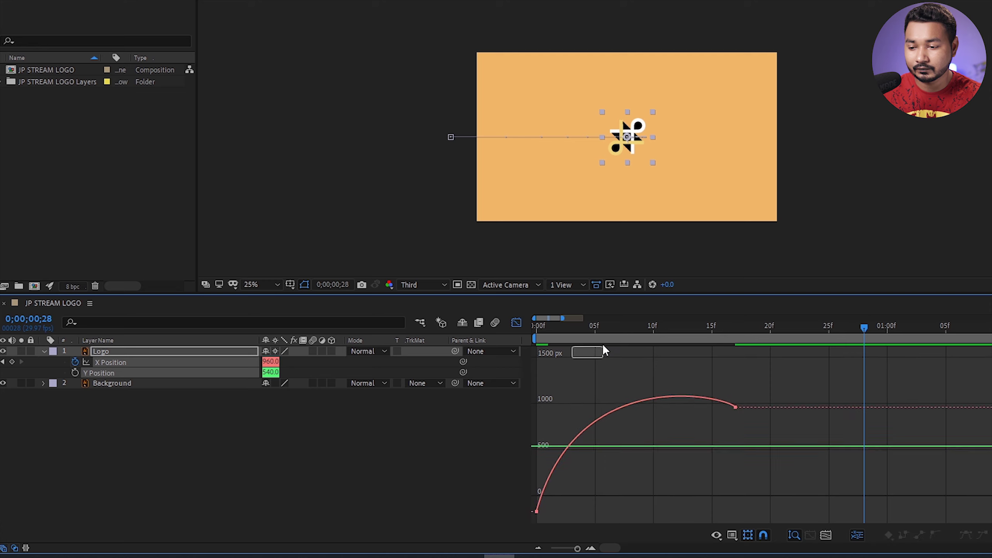
Step: Flatten the overshoot into a near-vertical start with a long ease-in settling at 960
double_click(537, 512)
left_click_drag(579, 362, 618, 369)
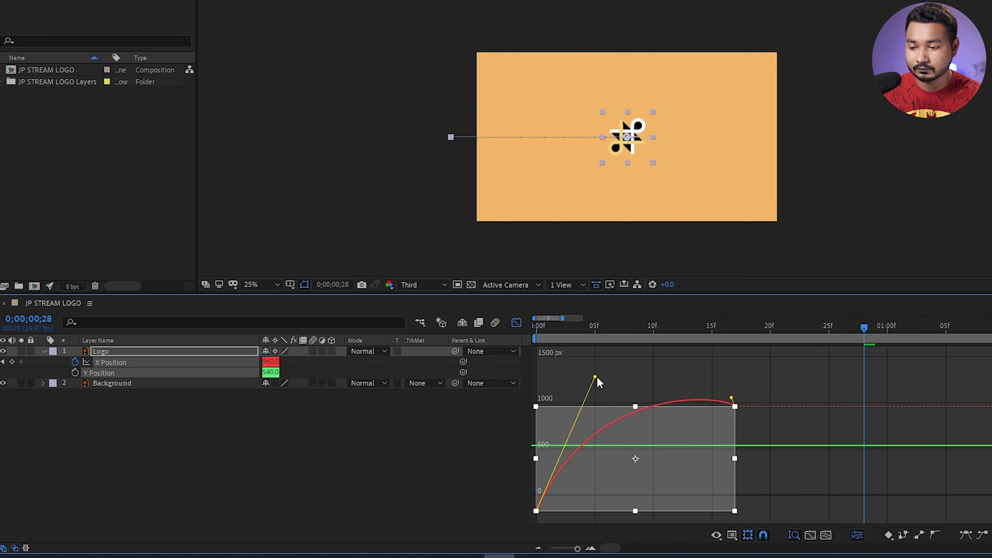
left_click_drag(731, 389, 623, 390)
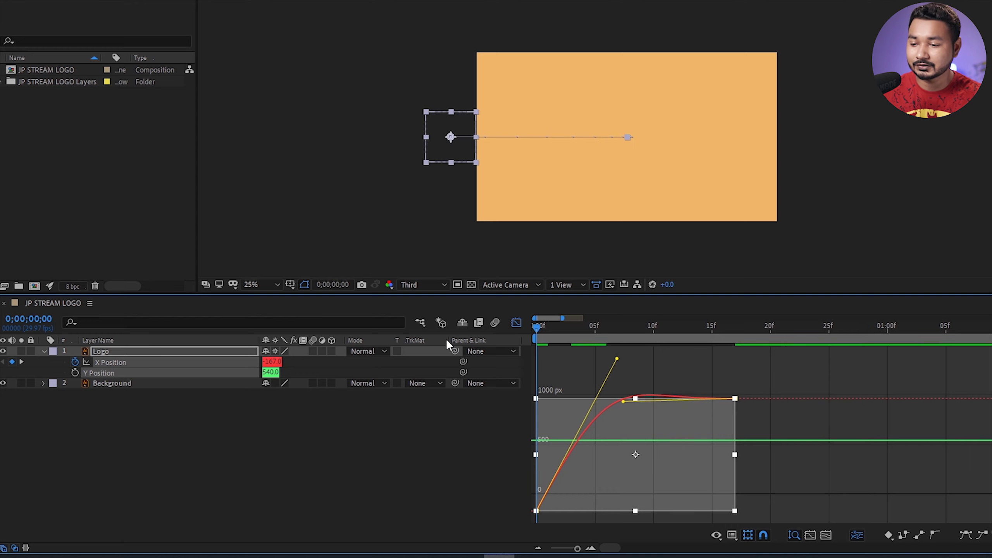
left_click_drag(521, 338, 750, 349)
key("Home")
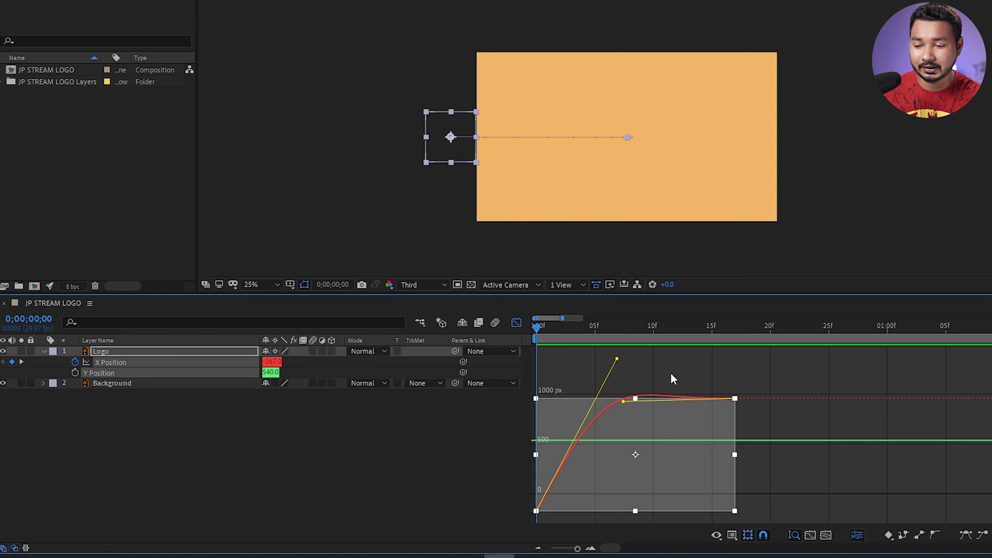
left_click_drag(617, 359, 513, 381)
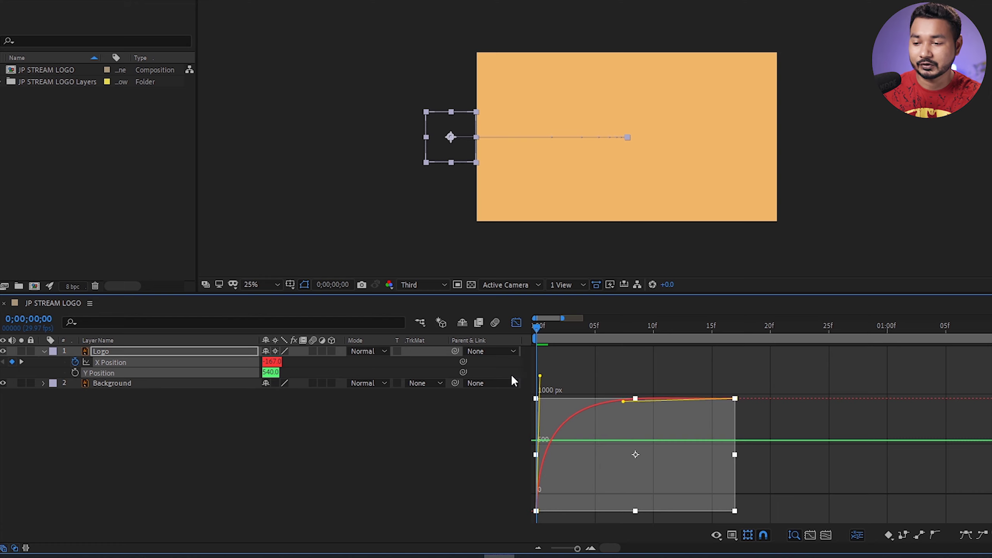
left_click_drag(624, 388, 539, 396)
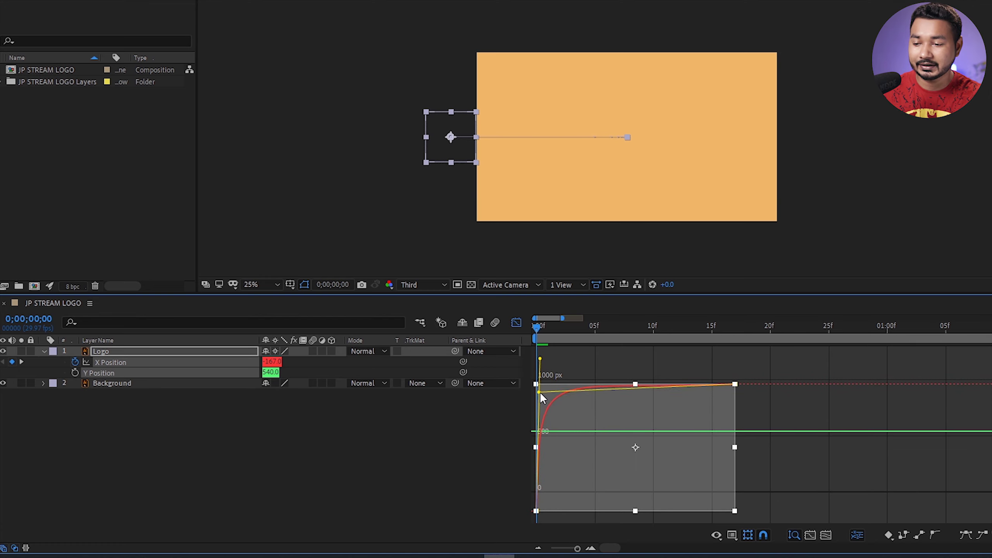
left_click(782, 453)
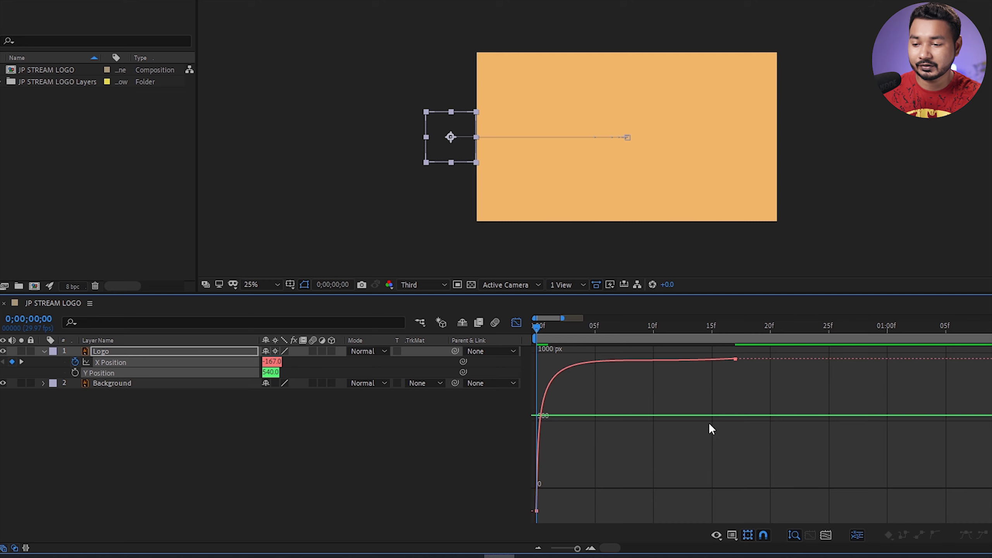
Step: Preview the slide, then reshape the X Position curve into an exponential ease-in
key("space")
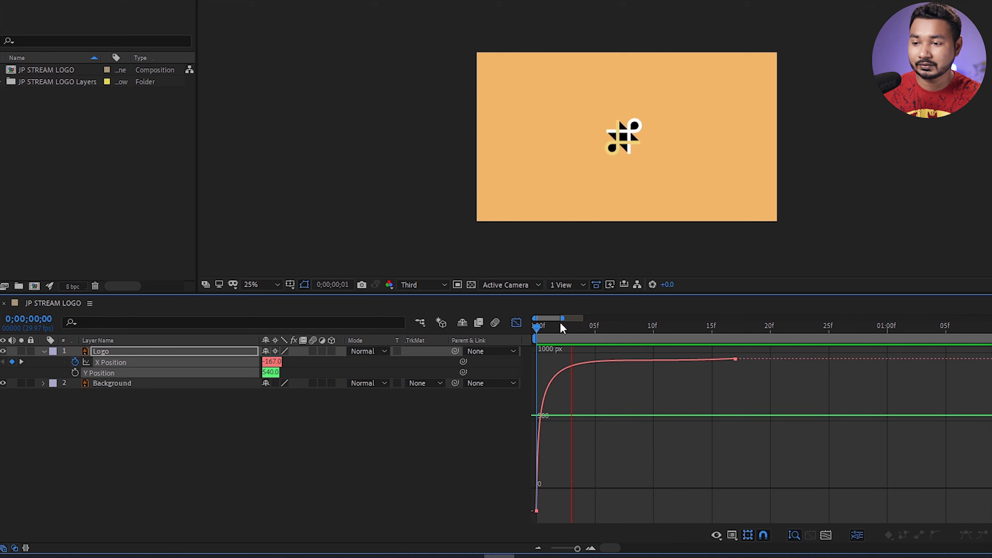
key("space")
mouse_move(642, 333)
left_mouse_down()
mouse_move(594, 329)
mouse_move(688, 332)
mouse_move(445, 365)
left_mouse_up()
key("space")
key("space")
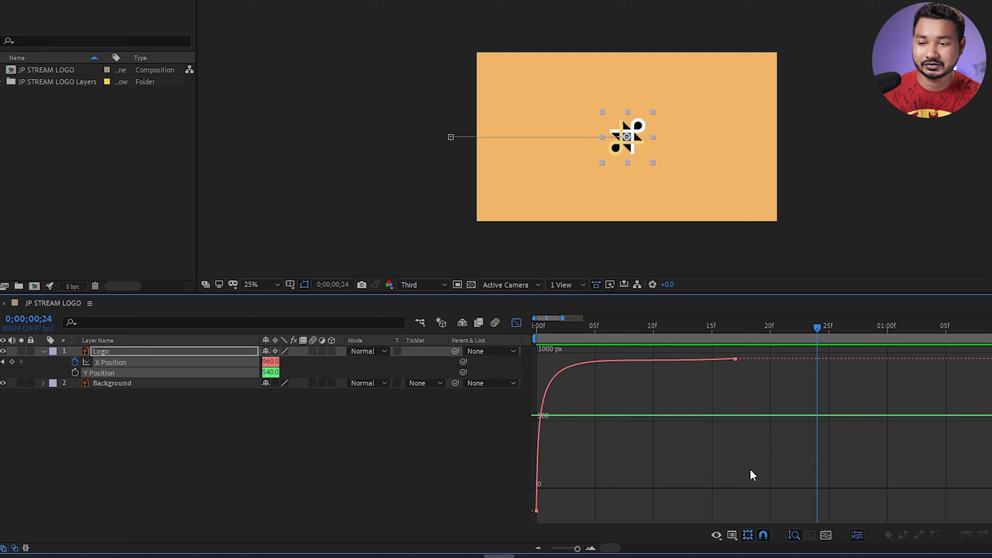
left_click(572, 365)
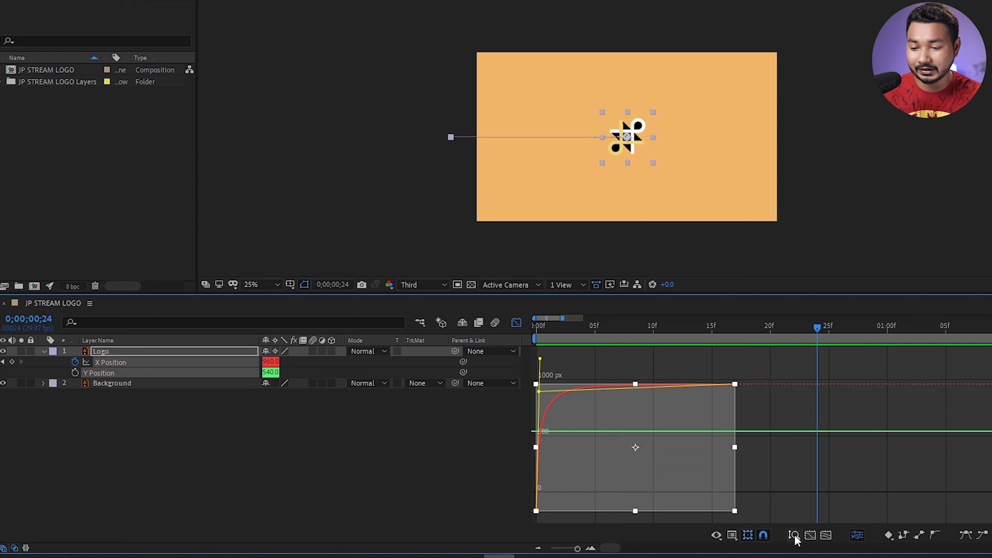
left_click_drag(540, 391, 721, 509)
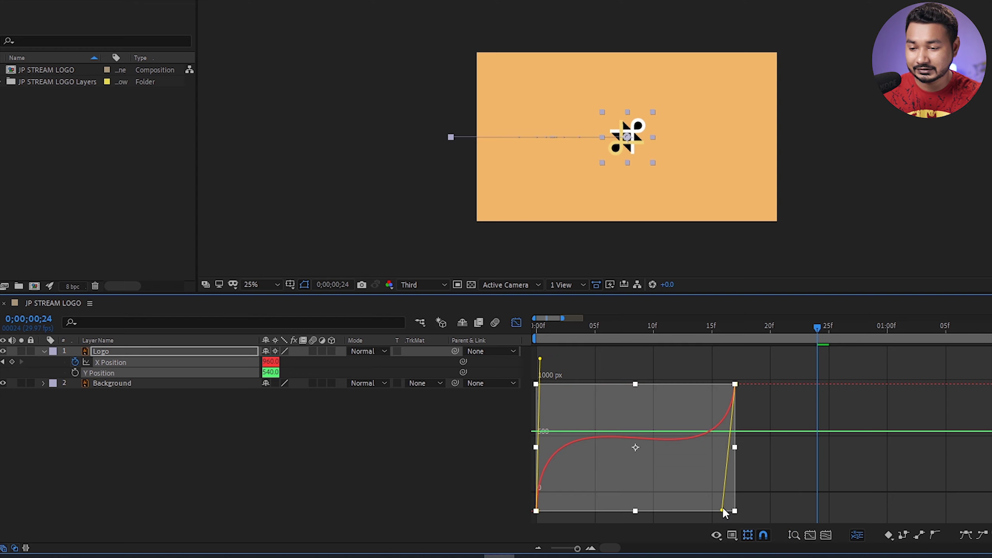
mouse_move(540, 359)
left_mouse_down()
mouse_move(698, 510)
mouse_move(737, 511)
left_mouse_up()
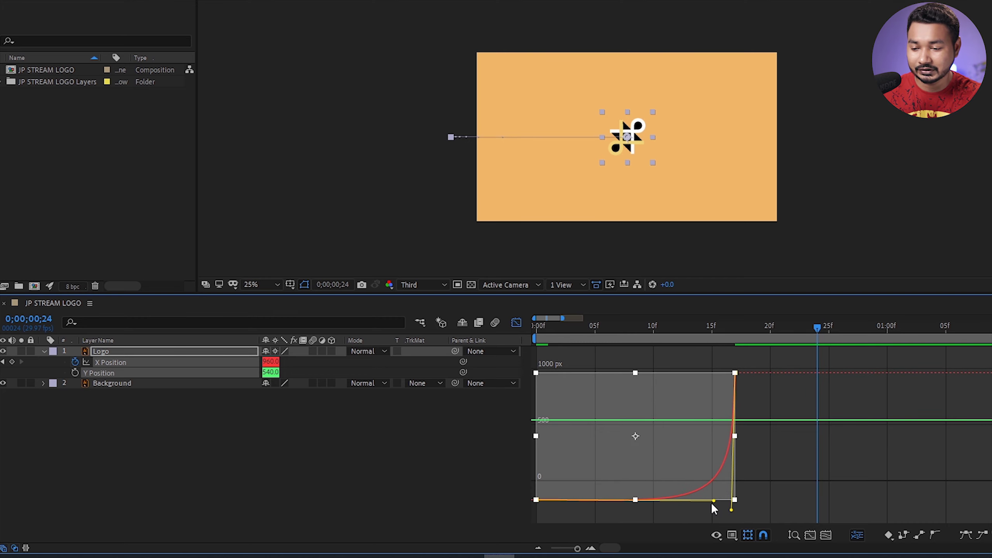
left_click(711, 502)
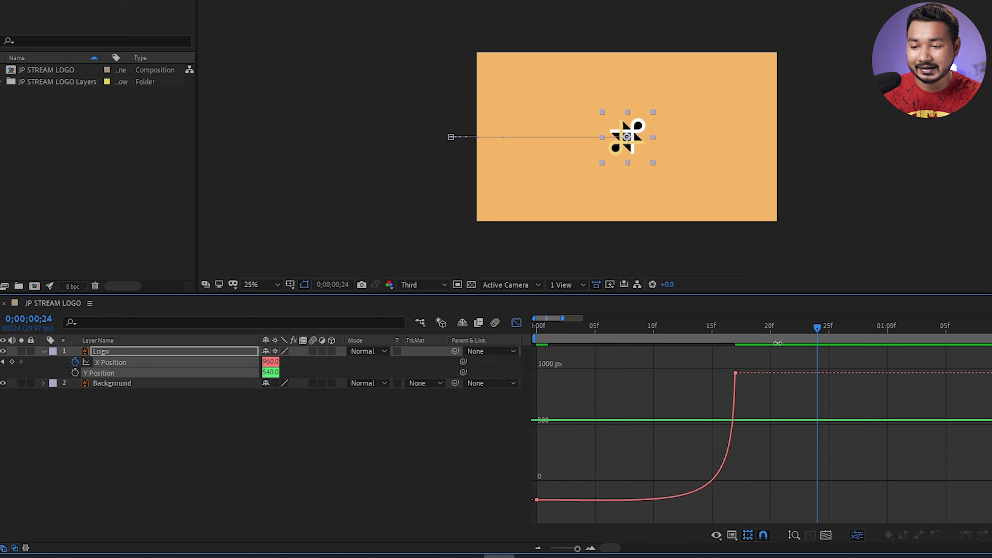
Step: Replay the animation, undo the accidental orange background shift, and reshow the X Position curve
left_click_drag(601, 333, 528, 333)
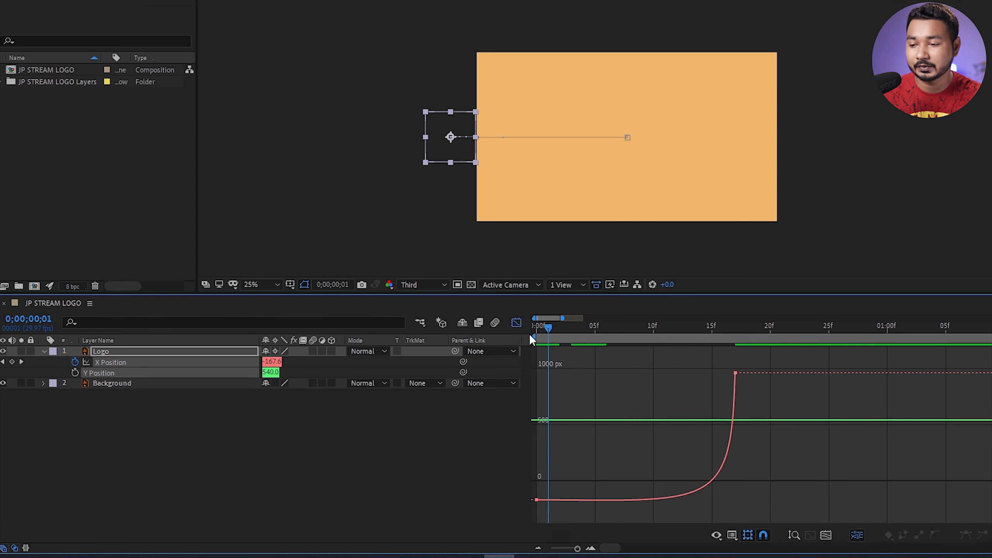
key("space")
key("space")
left_click_drag(610, 334, 492, 342)
key("space")
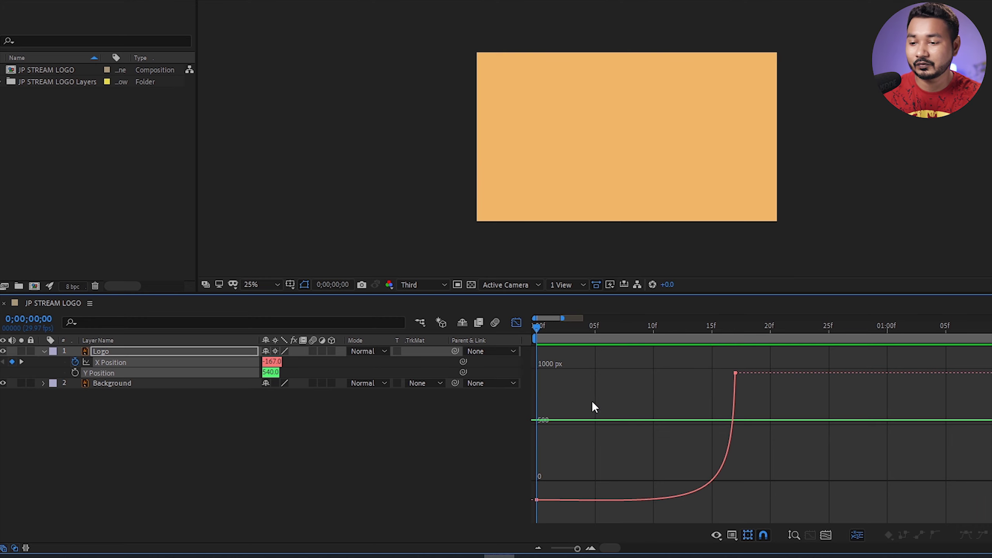
left_click_drag(520, 199, 542, 243)
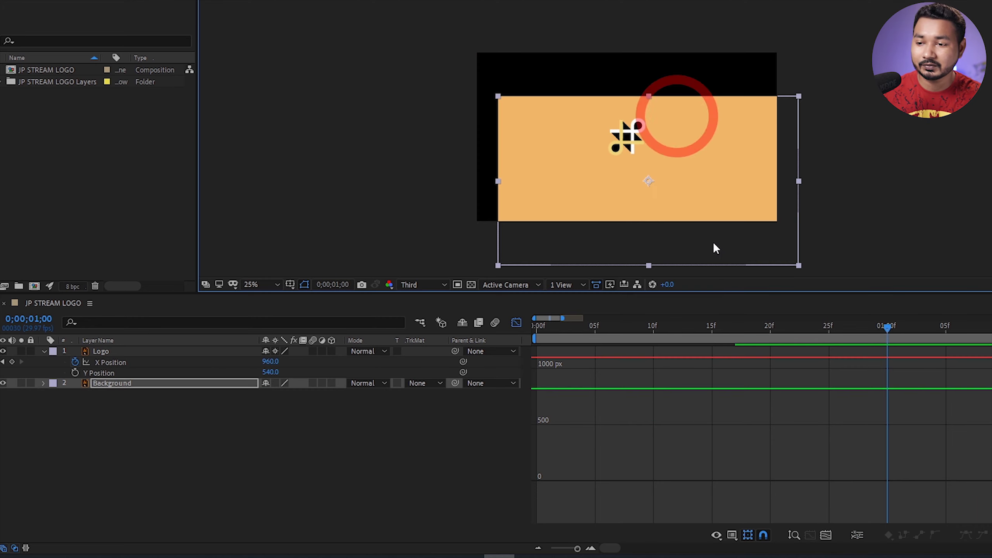
left_click(112, 363)
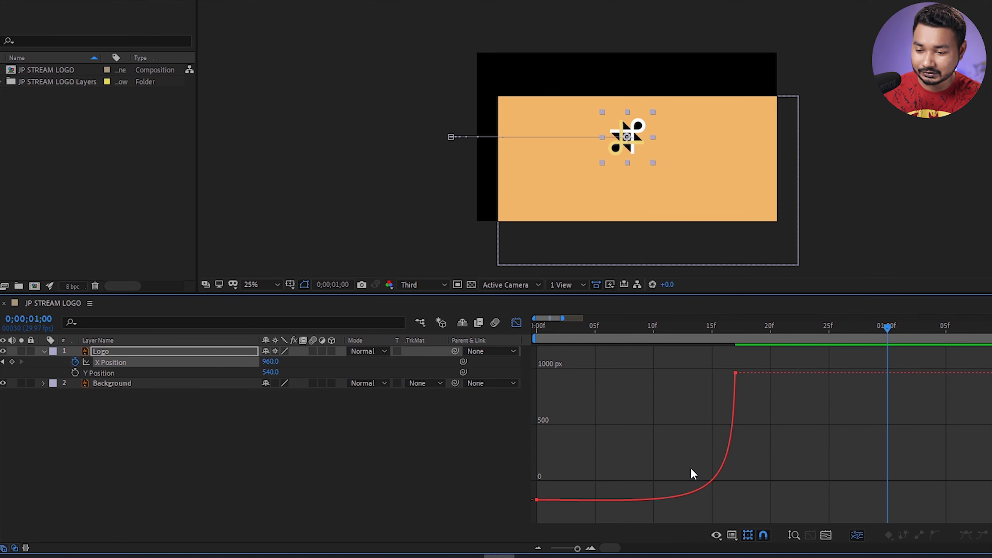
key("ctrl+z")
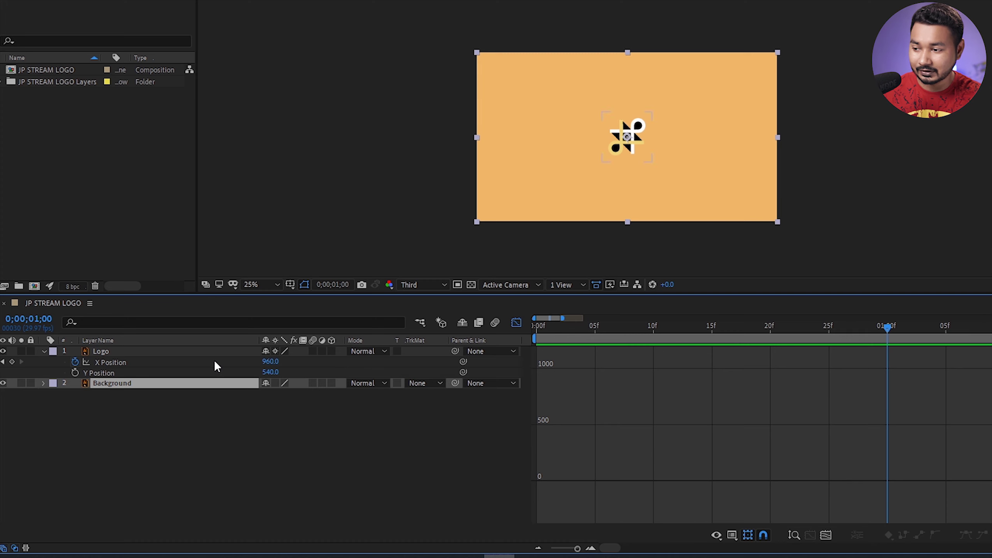
left_click(215, 363)
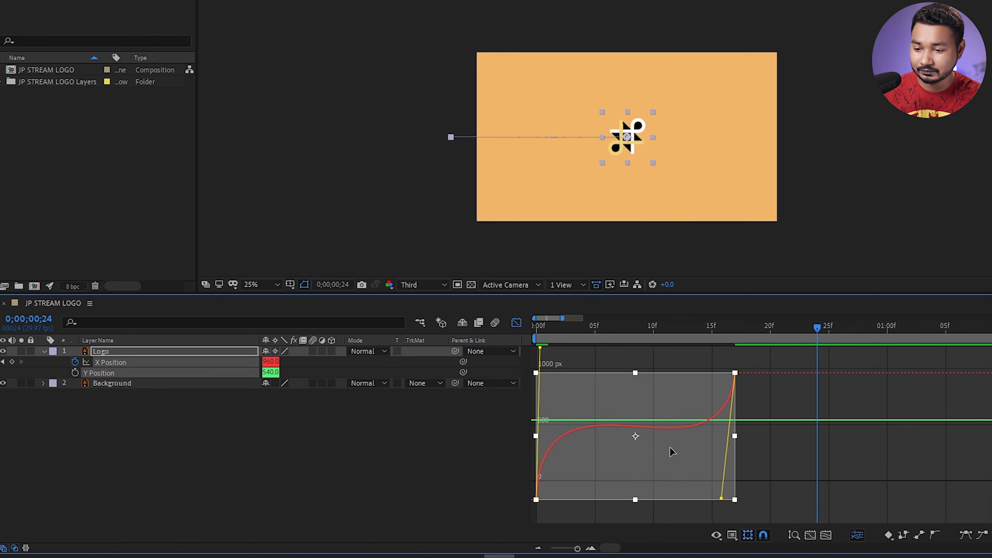
Step: Drag the first X Position handle right so the logo overshoots to about 1019, then preview
left_click_drag(540, 379, 629, 379)
key("Home")
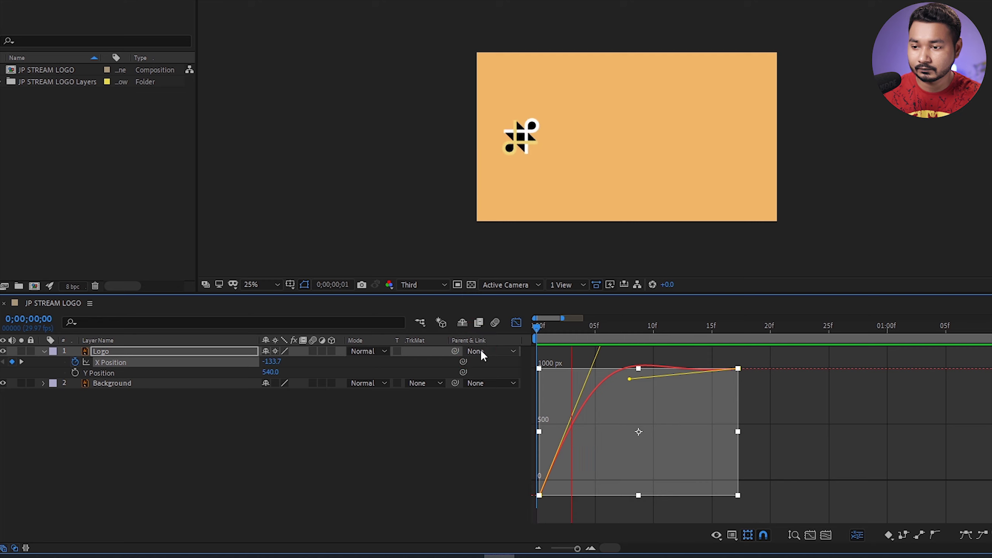
left_click(645, 329)
key("Home")
key("space")
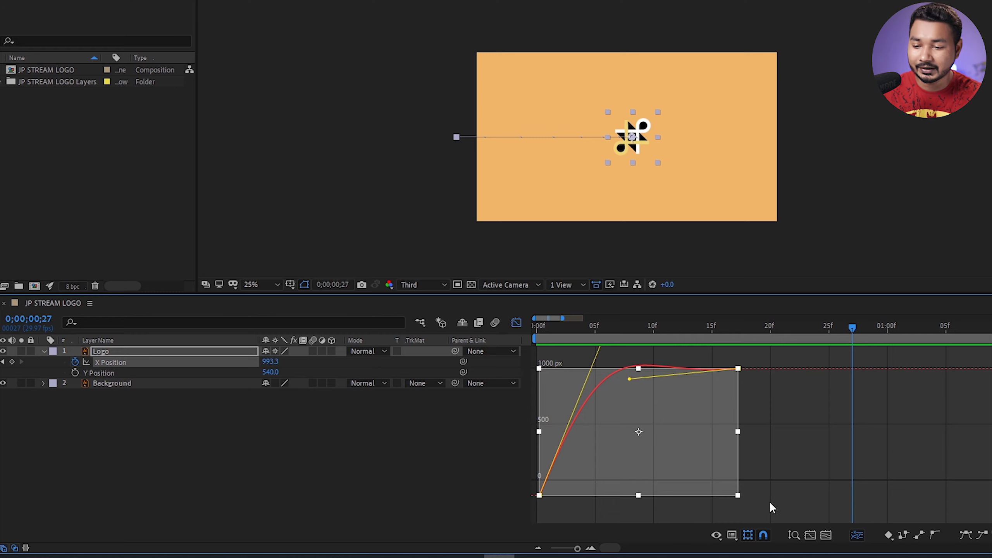
left_click(718, 538)
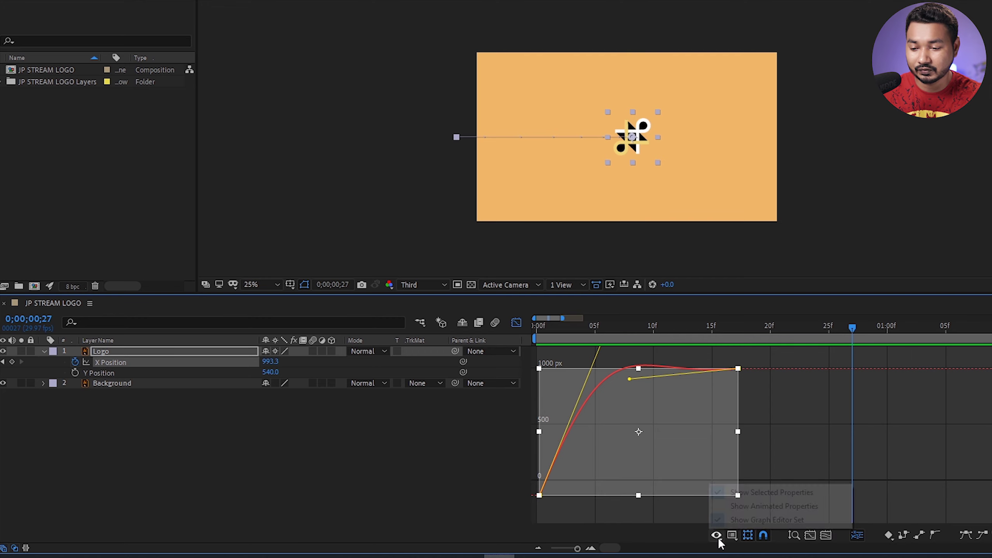
left_click(731, 537)
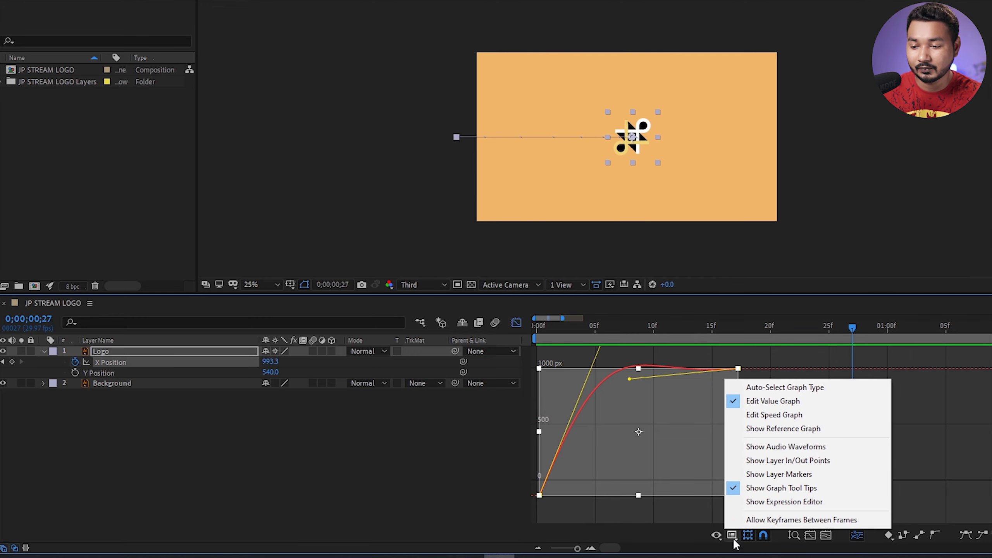
left_click(696, 543)
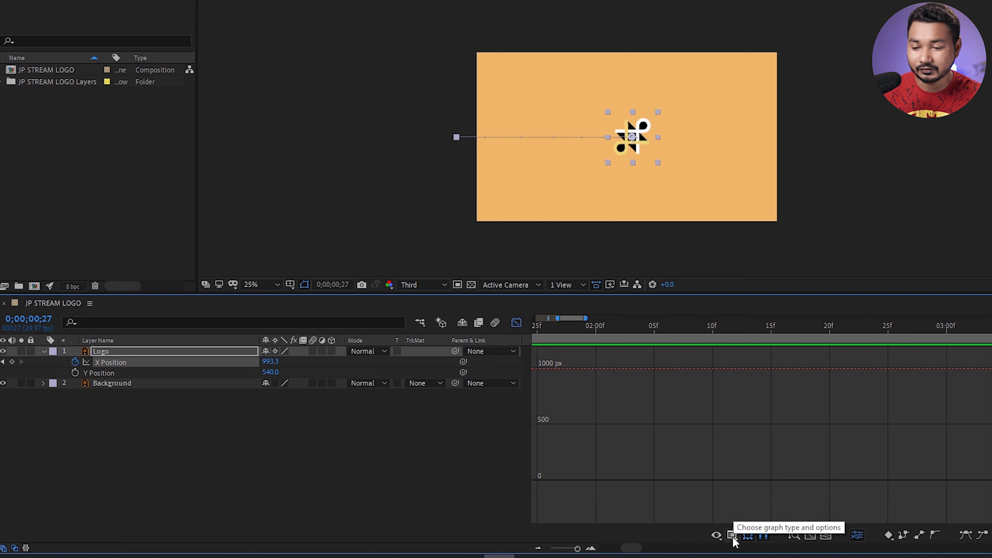
left_click(732, 536)
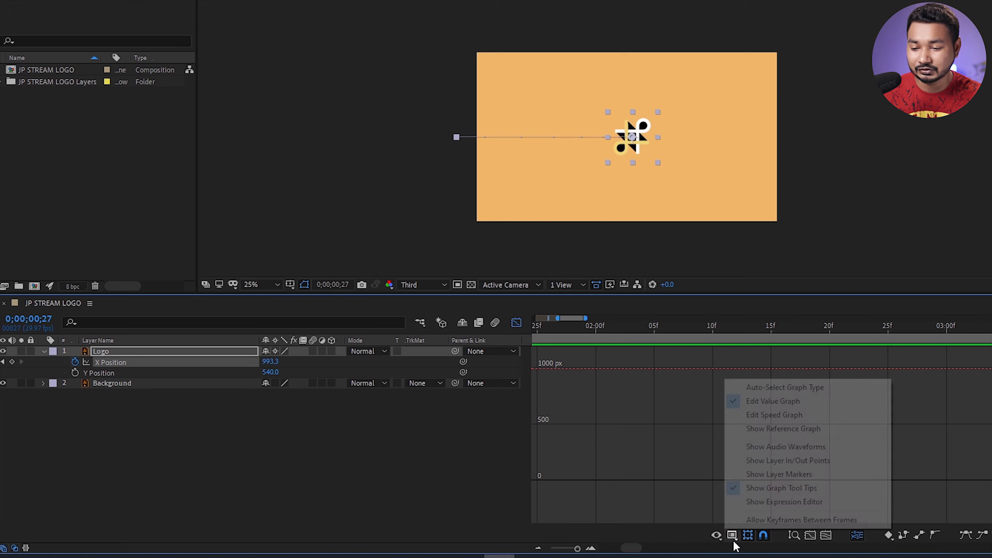
Step: Select all X Position keyframes, toggle the transform box off and on, and fit them to view
left_click(746, 538)
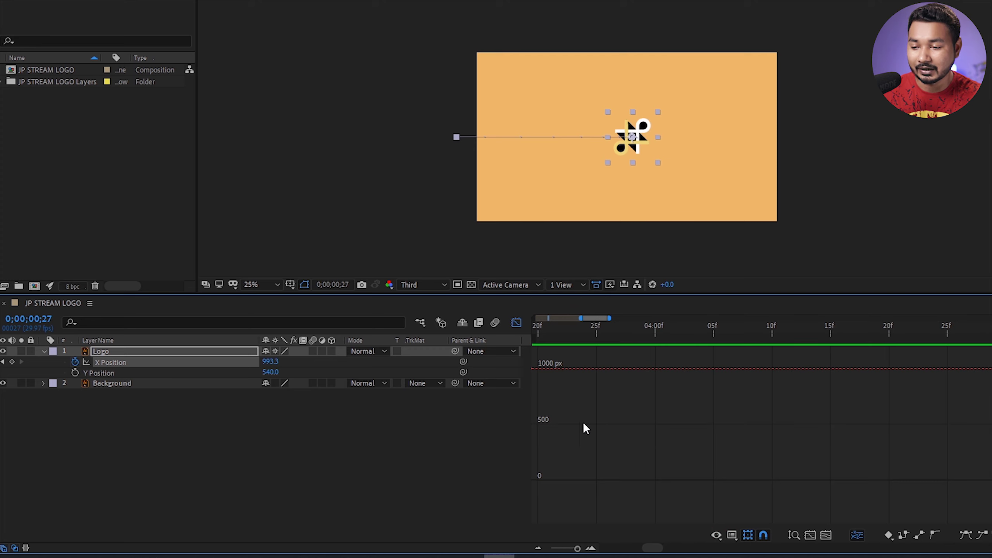
left_click(628, 414)
left_click(172, 361)
left_click_drag(650, 547, 581, 551)
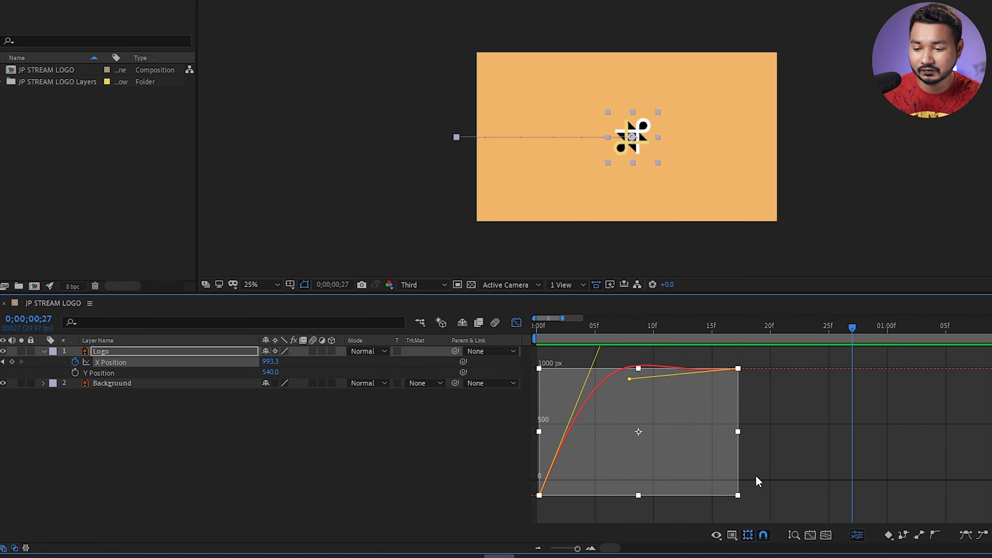
left_click(751, 533)
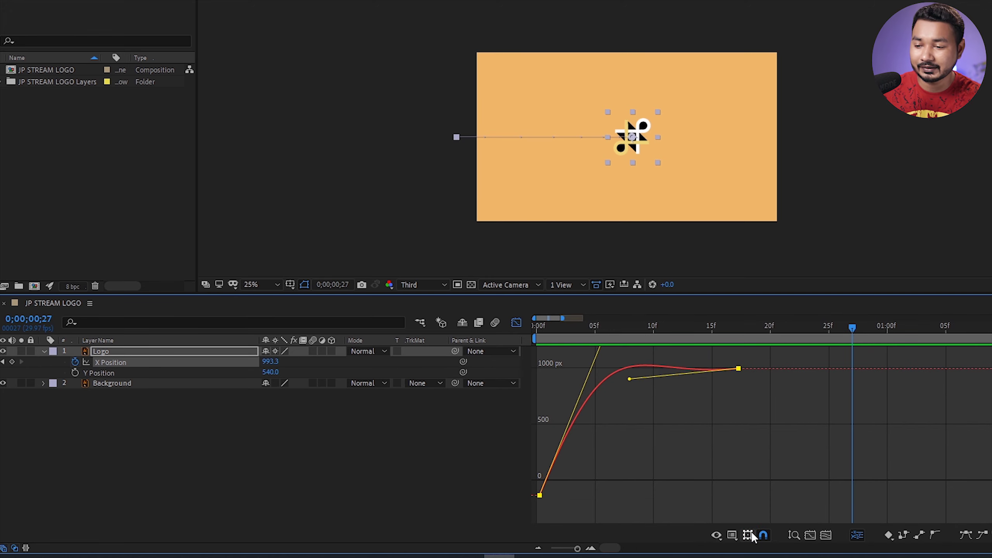
left_click(747, 537)
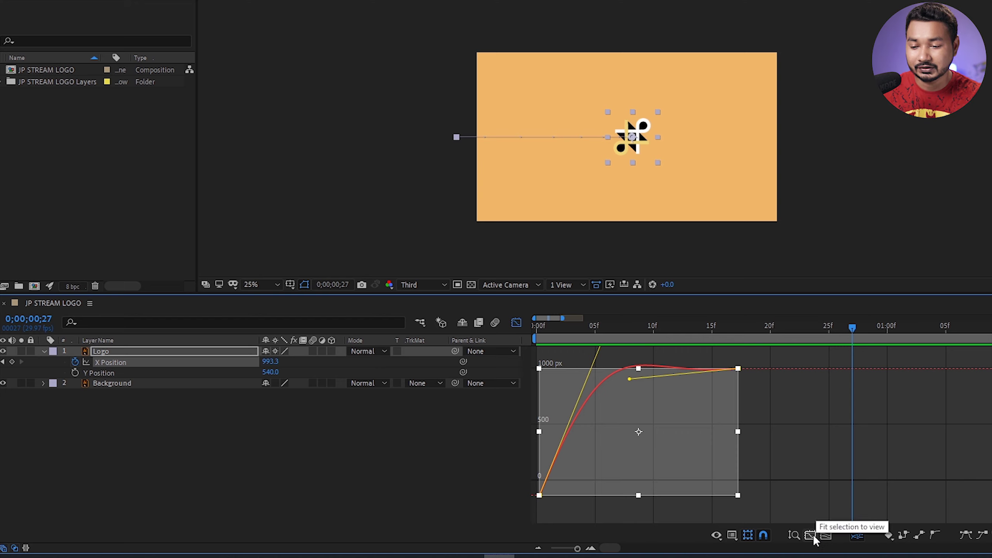
left_click(813, 534)
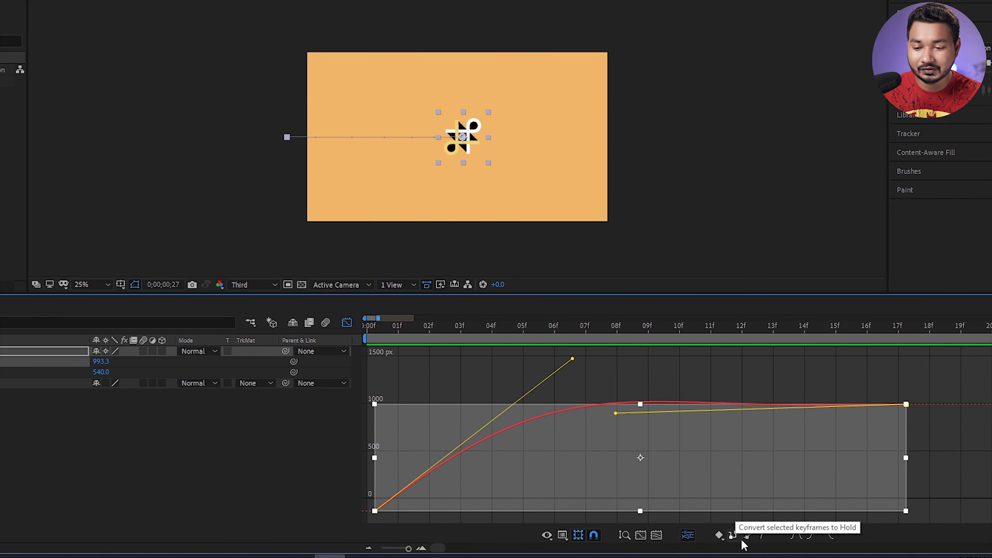
left_click(941, 410)
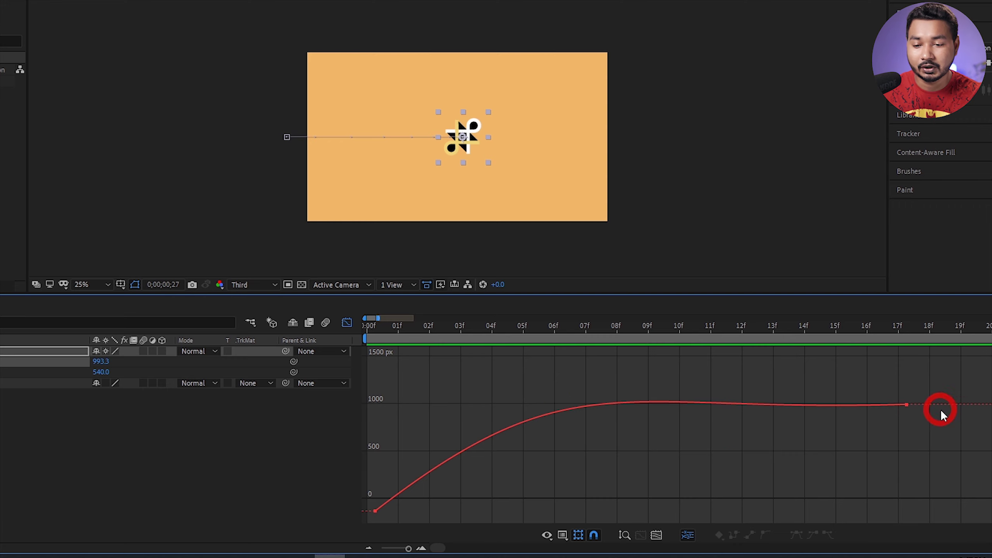
right_click(905, 405)
left_click(911, 417)
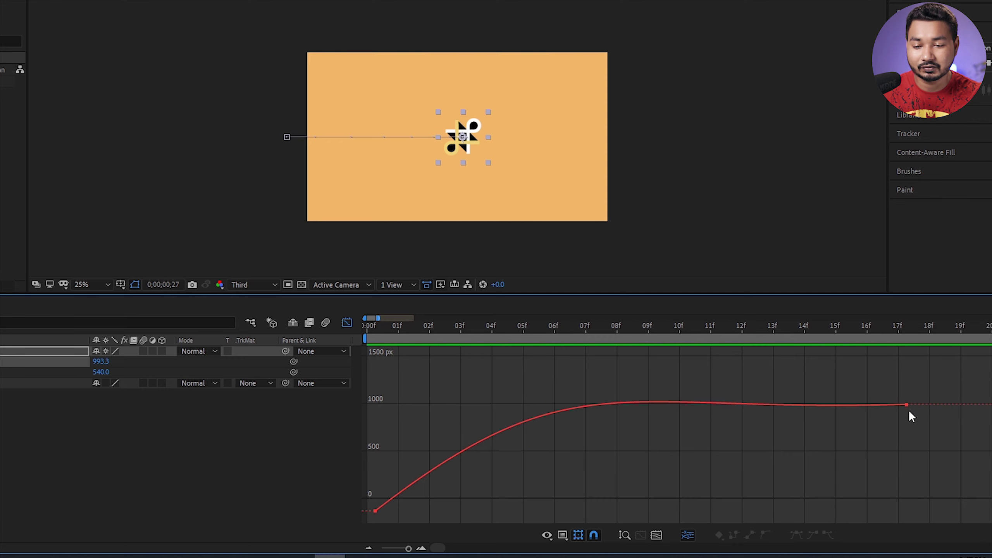
right_click(908, 408)
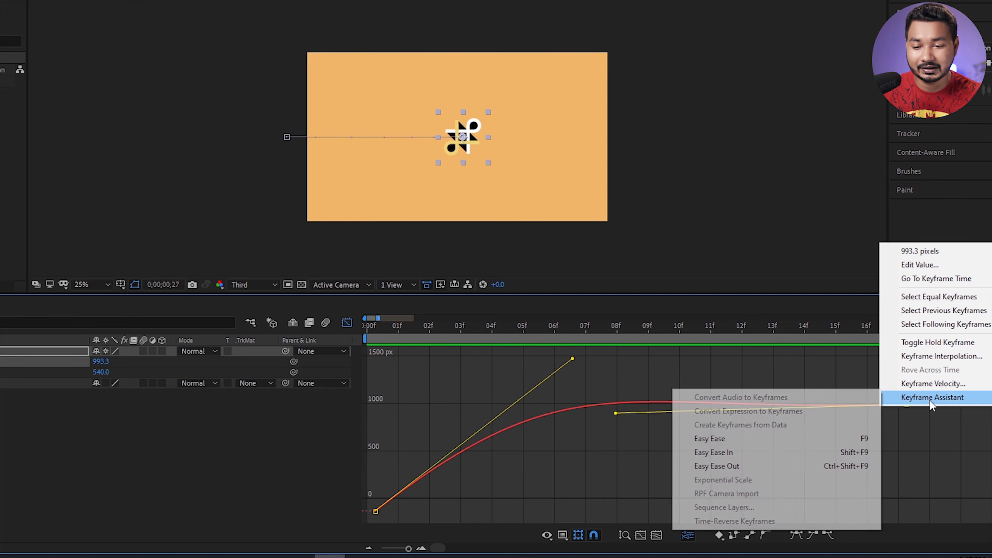
left_click(952, 513)
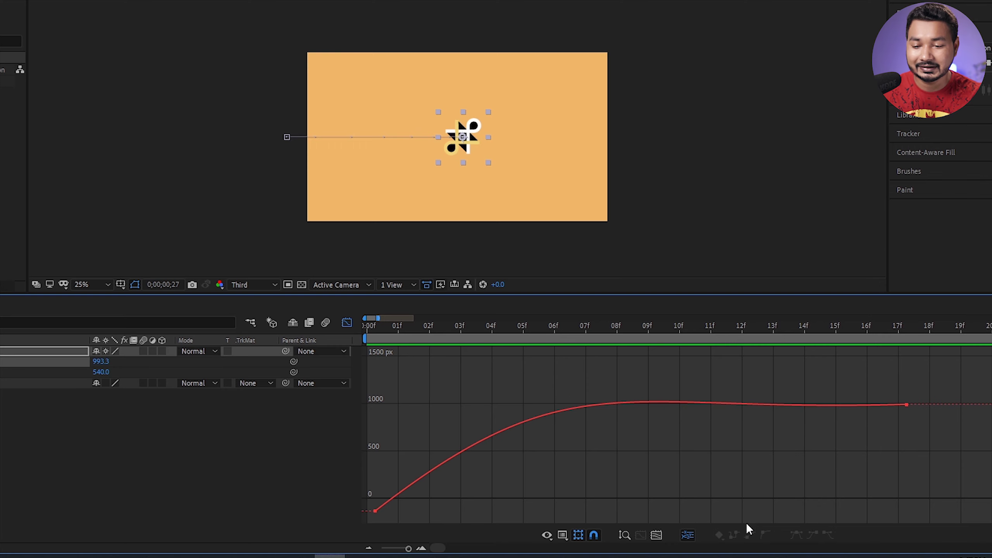
left_click_drag(921, 415, 920, 416)
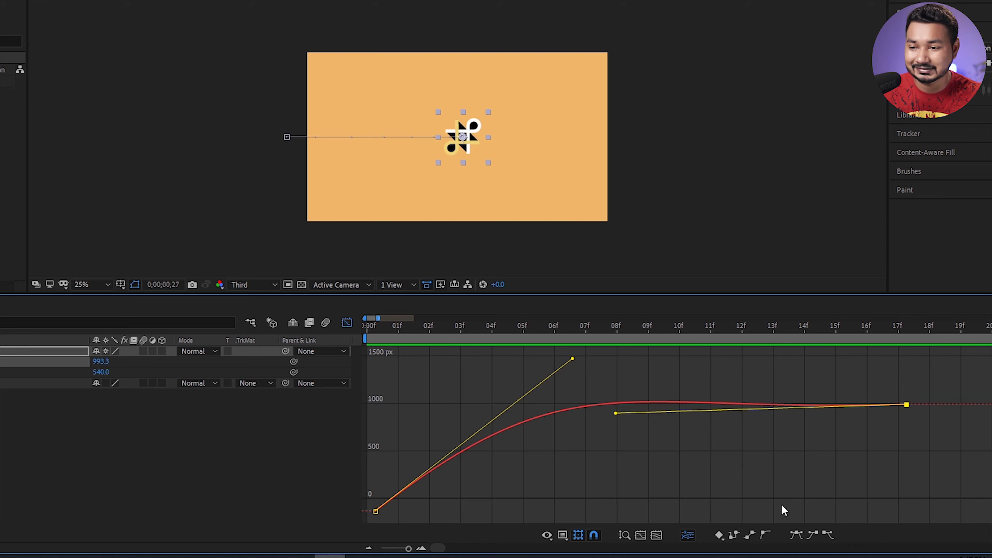
left_click(533, 437)
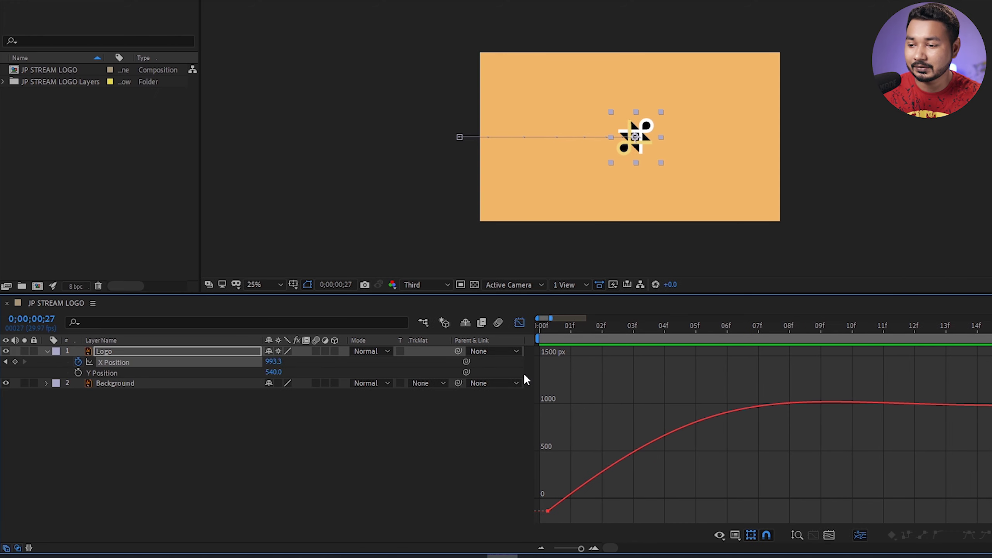
Step: Leave the Graph Editor and remove the logo's X Position keyframe animation
left_click(517, 321)
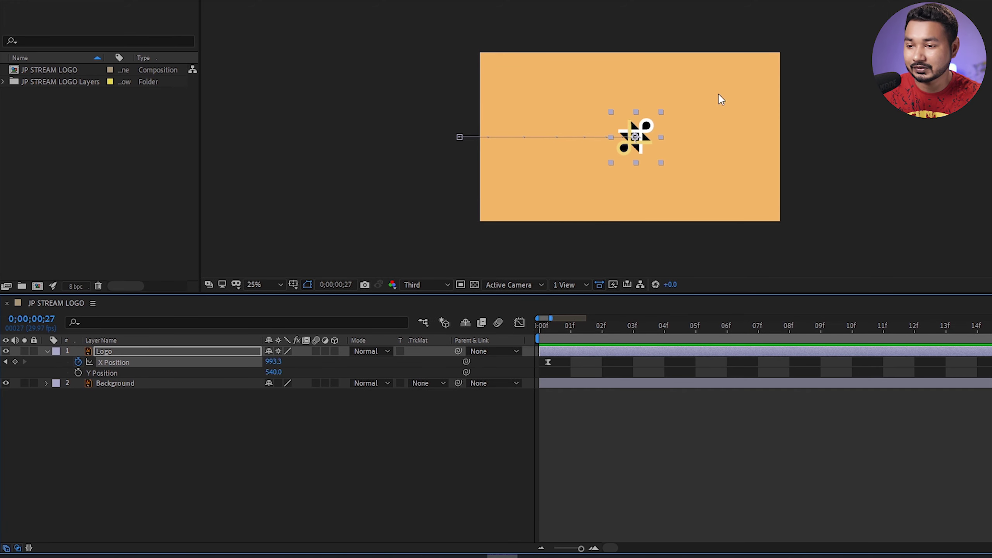
left_click(157, 360)
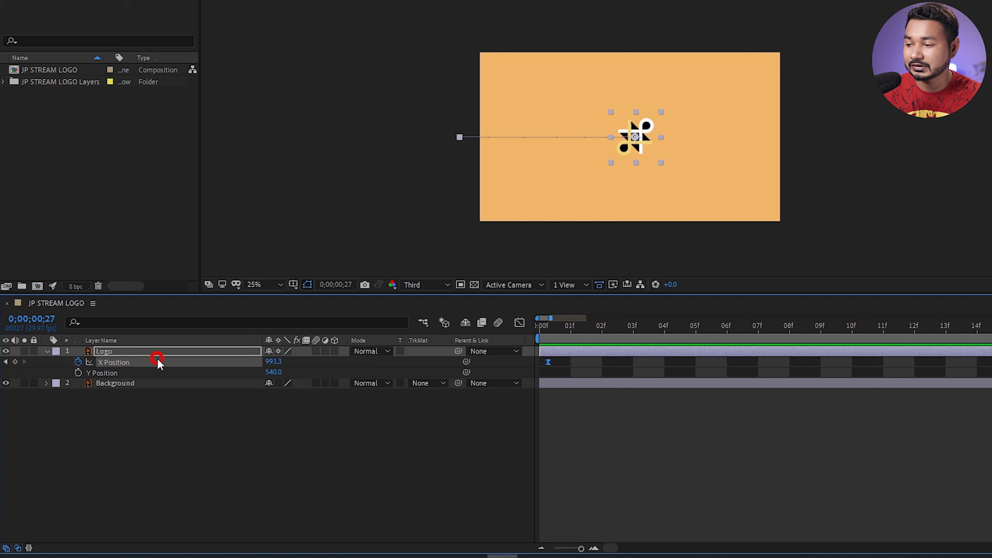
left_click(78, 362)
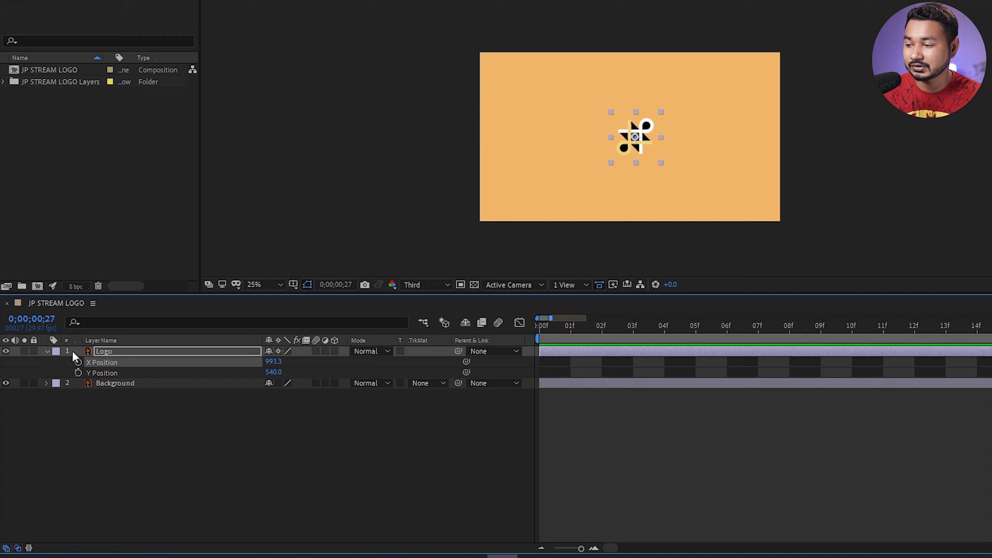
left_click(46, 349)
Step: Show the Logo layer's Scale and set a Scale keyframe at frame 0
left_click(119, 351)
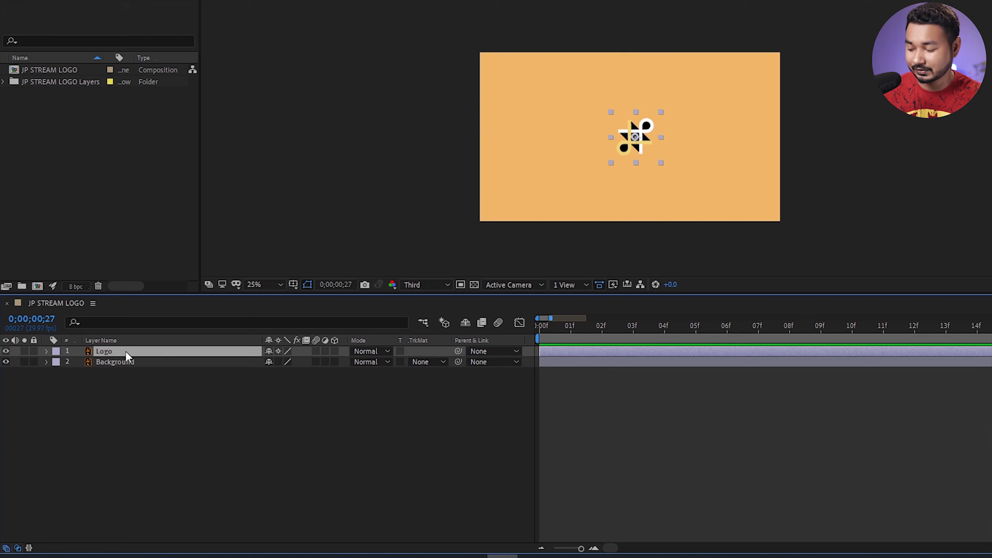
key("s")
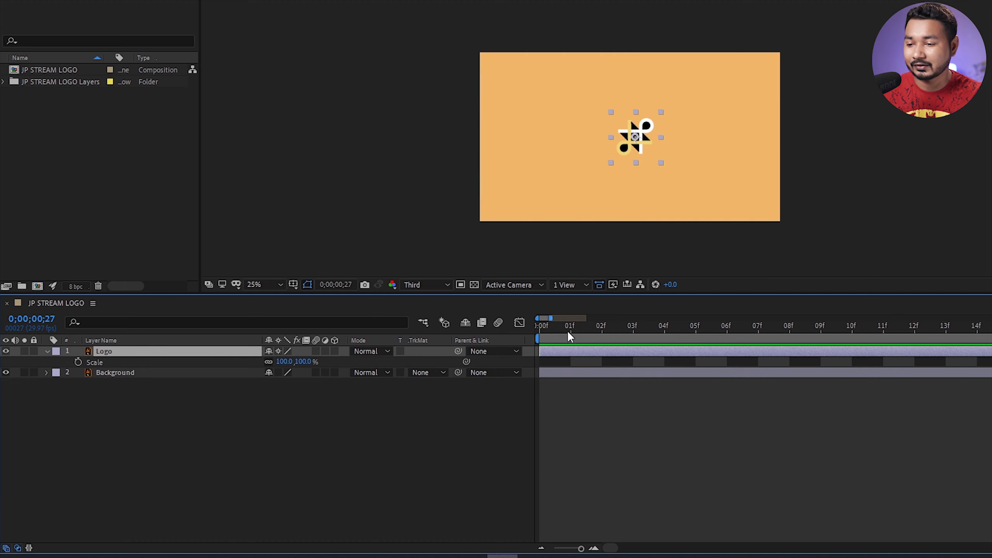
left_click_drag(569, 329, 528, 330)
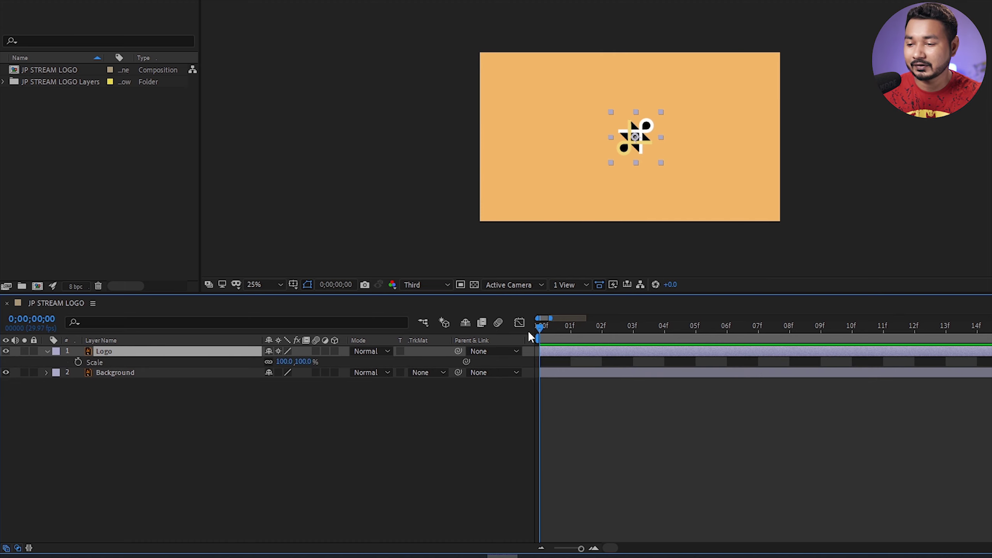
left_click(492, 334)
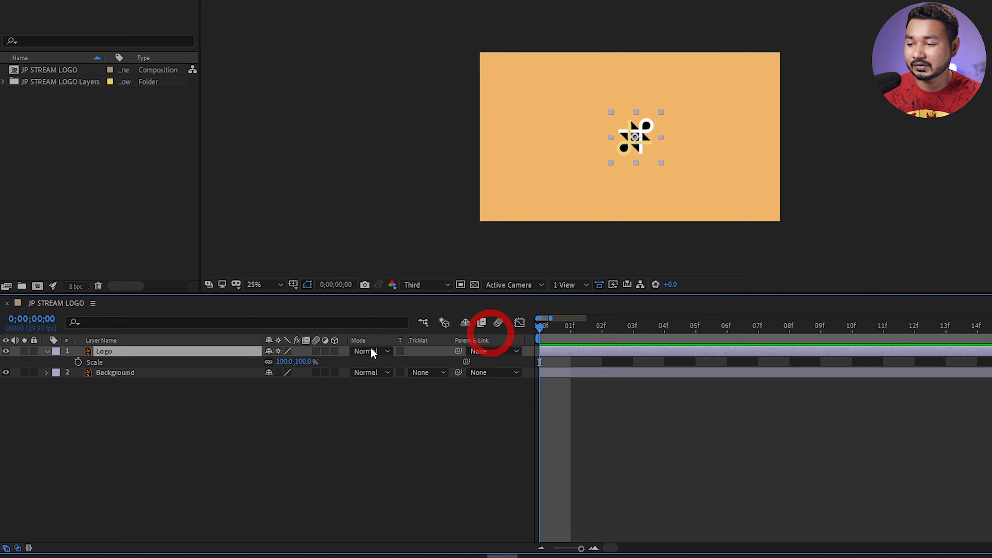
left_click(79, 362)
left_click_drag(540, 326, 567, 329)
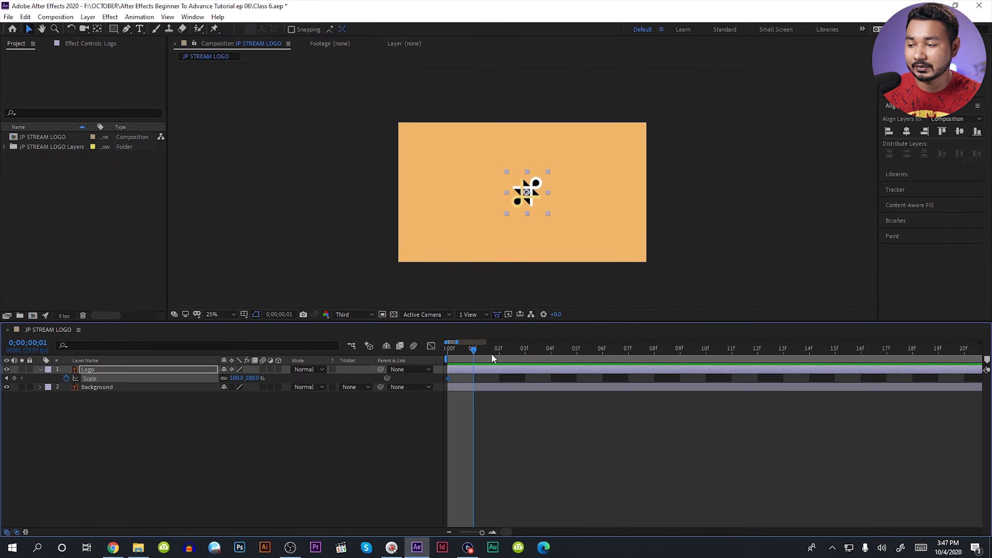
left_click_drag(492, 354, 851, 363)
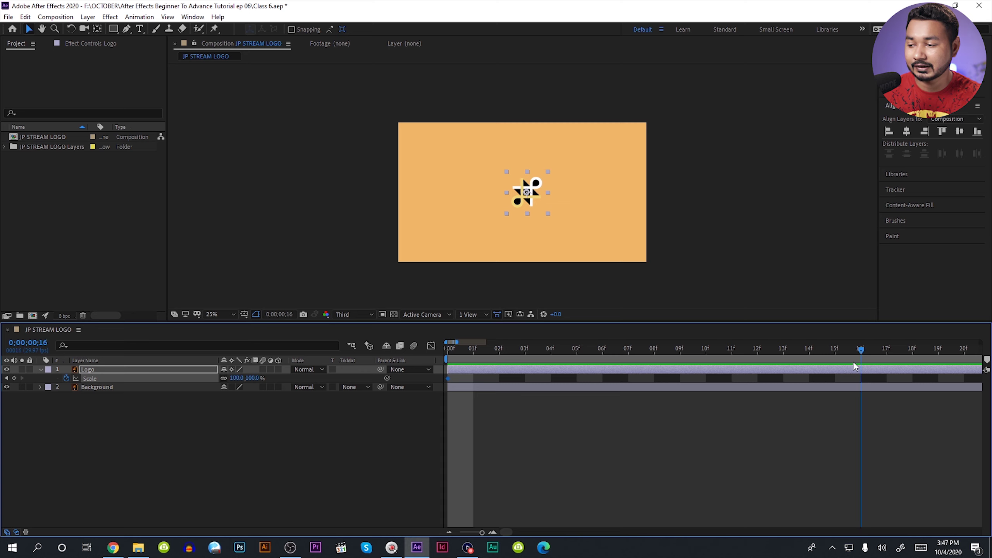
Step: Key Scale at 100% on frame 16 and 0% on frame 0, then preview
left_click(16, 378)
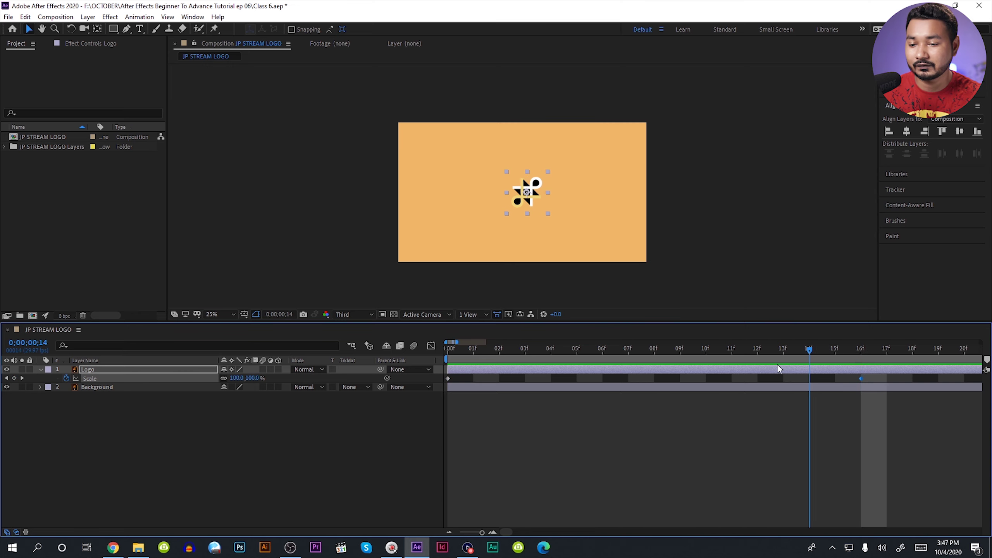
key("Home")
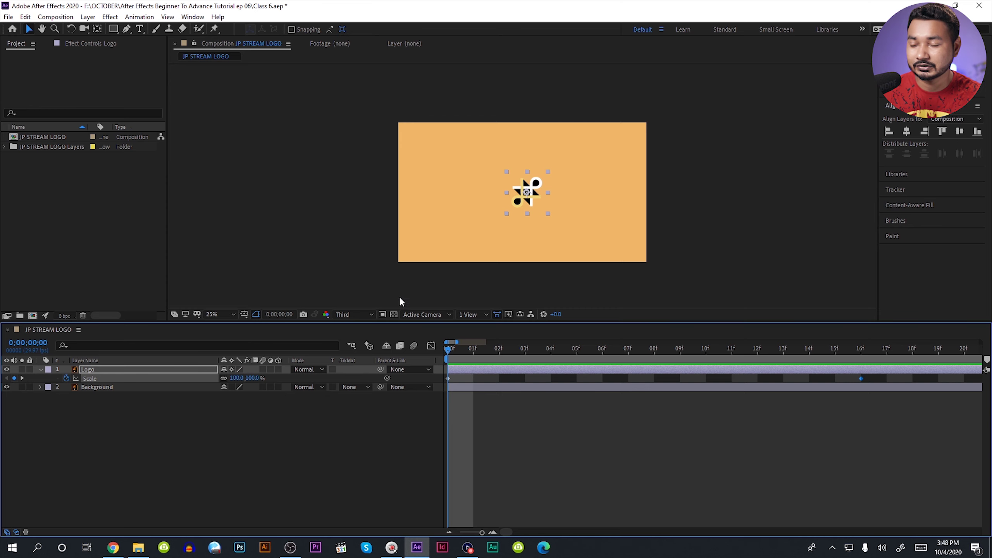
left_click(236, 377)
type("0")
key("Return")
key("space")
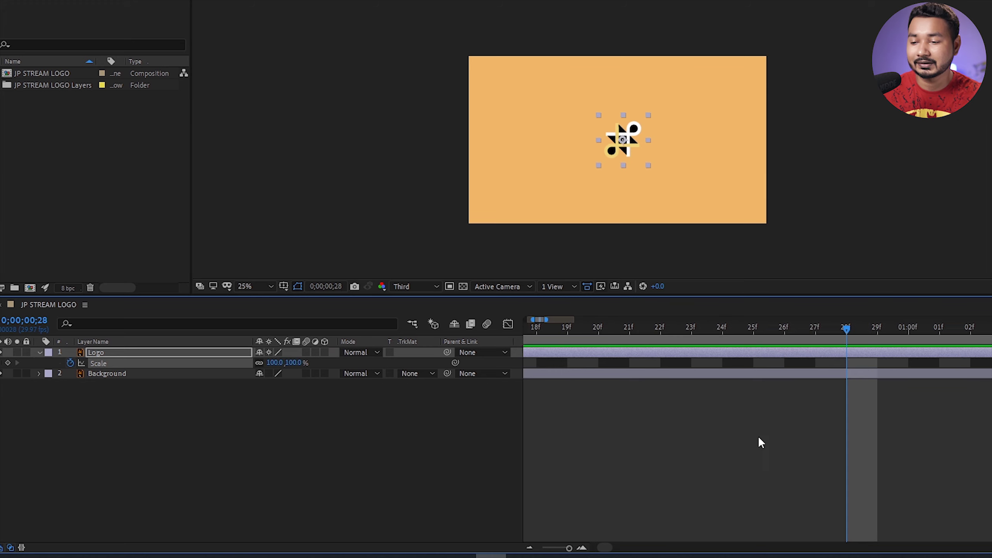
Step: Apply Easy Ease Out to the first Scale keyframe at frame 0
left_click_drag(569, 548, 565, 547)
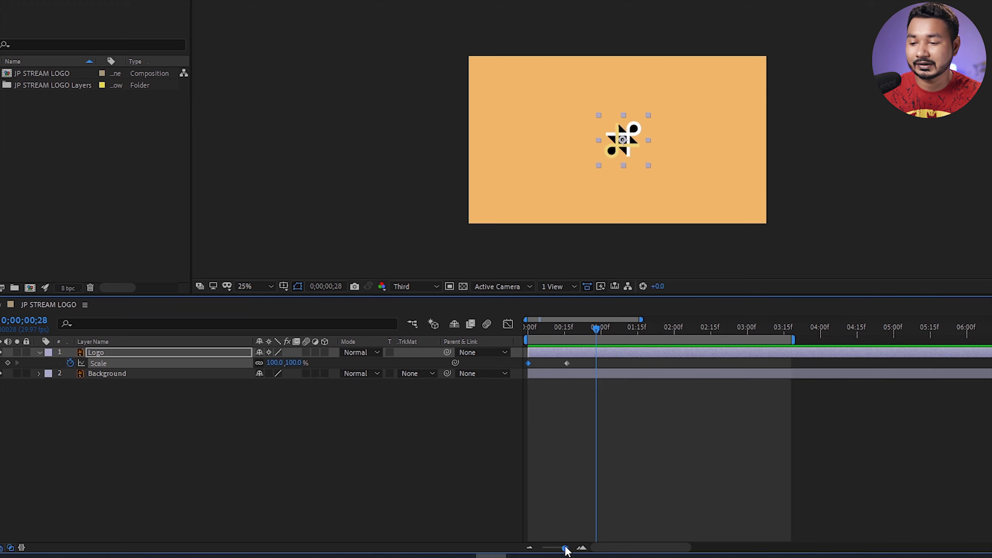
left_click_drag(569, 324, 496, 334)
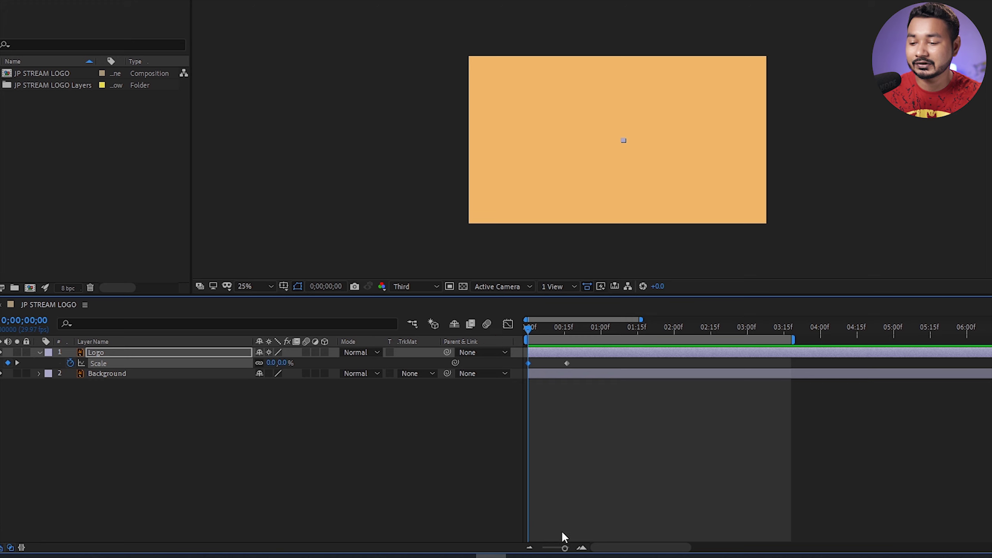
left_click_drag(565, 547, 567, 548)
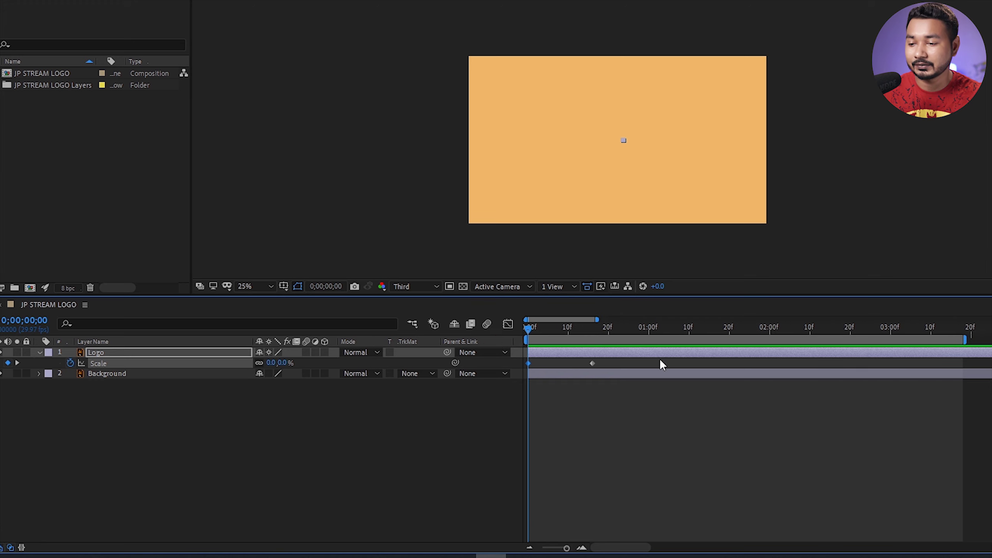
left_click_drag(600, 360, 510, 366)
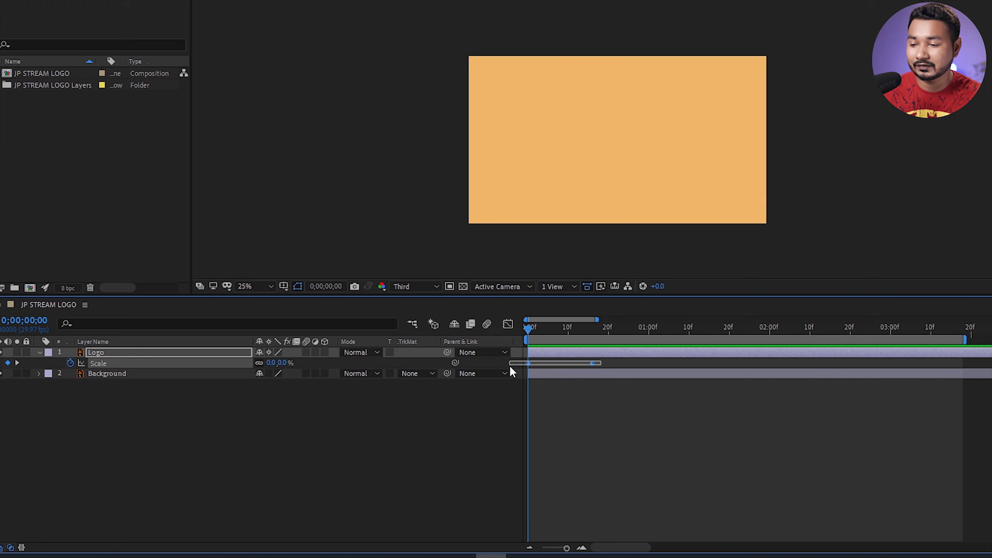
right_click(528, 363)
left_click(702, 375)
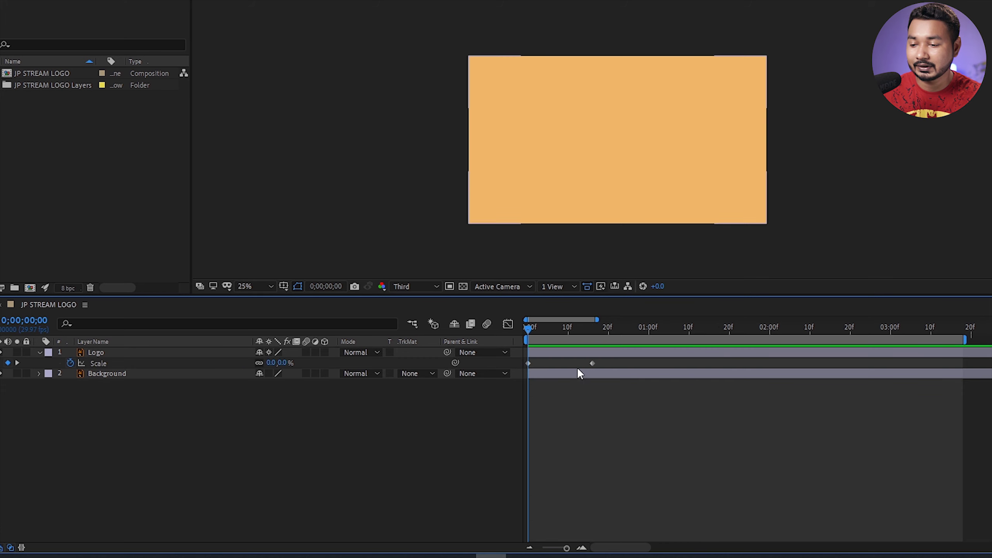
right_click(528, 365)
left_click(613, 515)
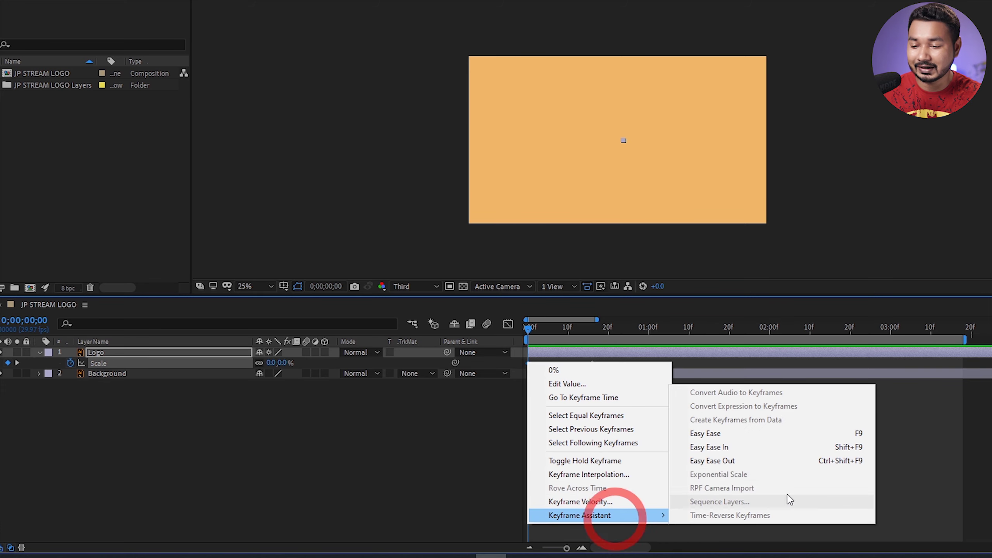
left_click(762, 463)
Step: Apply Easy Ease In to the second Scale keyframe and preview the eased growth
right_click(592, 362)
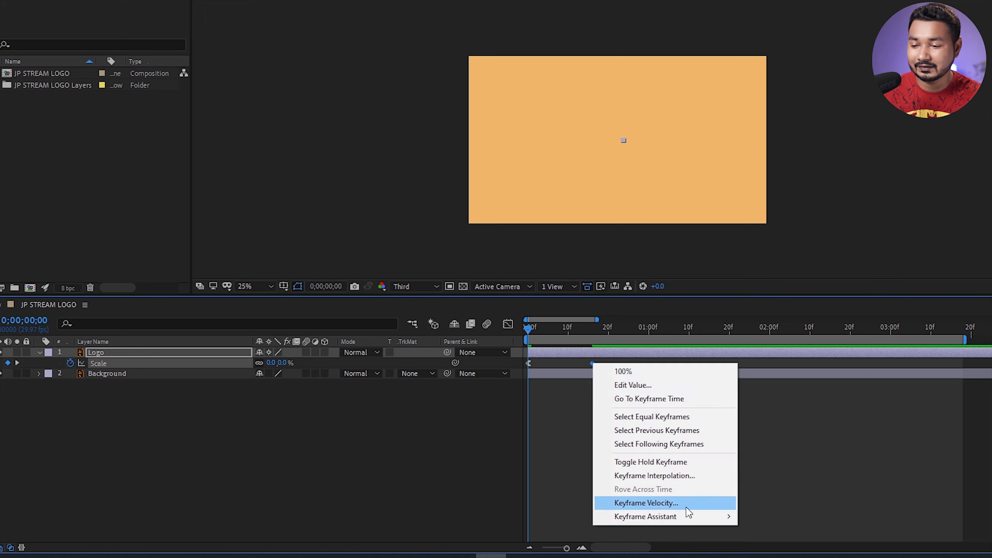
left_click(692, 516)
left_click(775, 448)
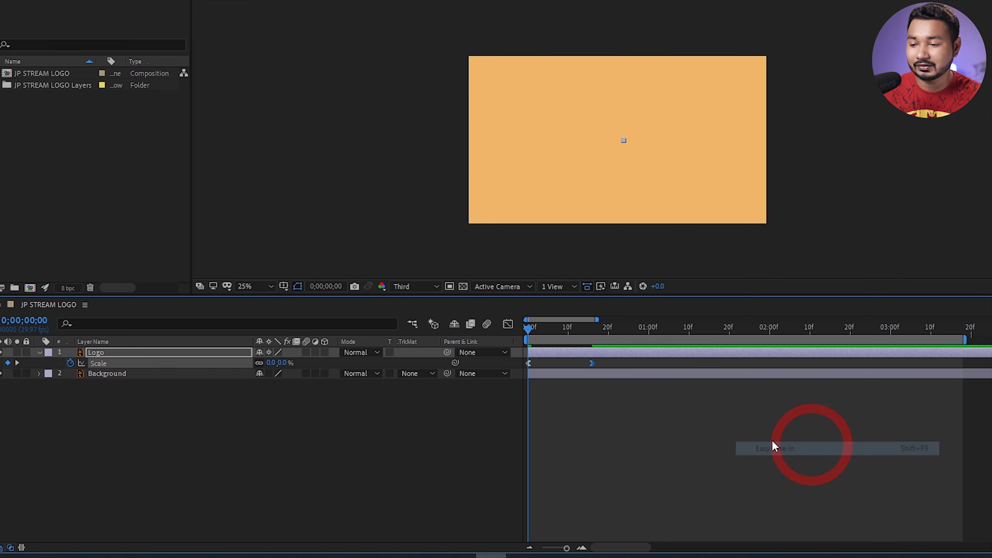
key("space")
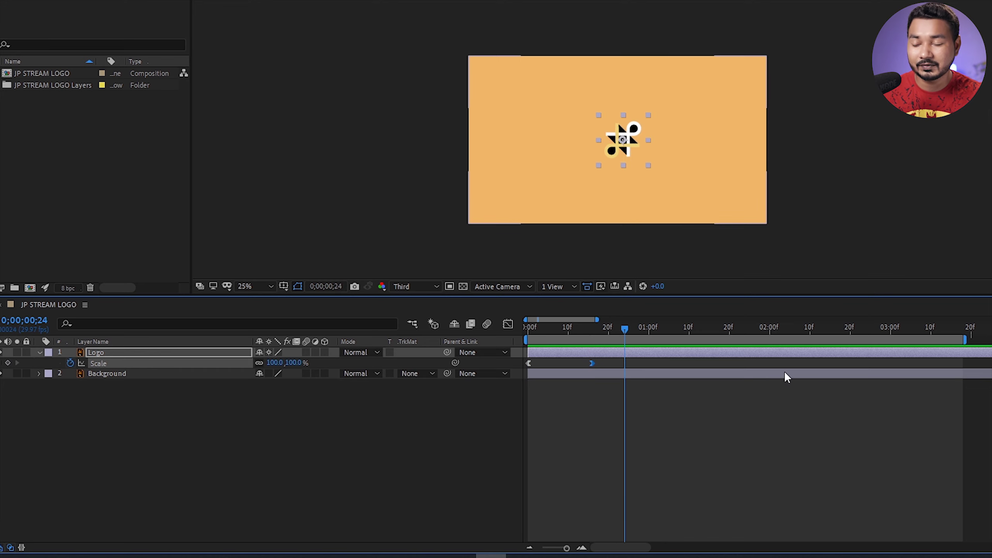
key("Home")
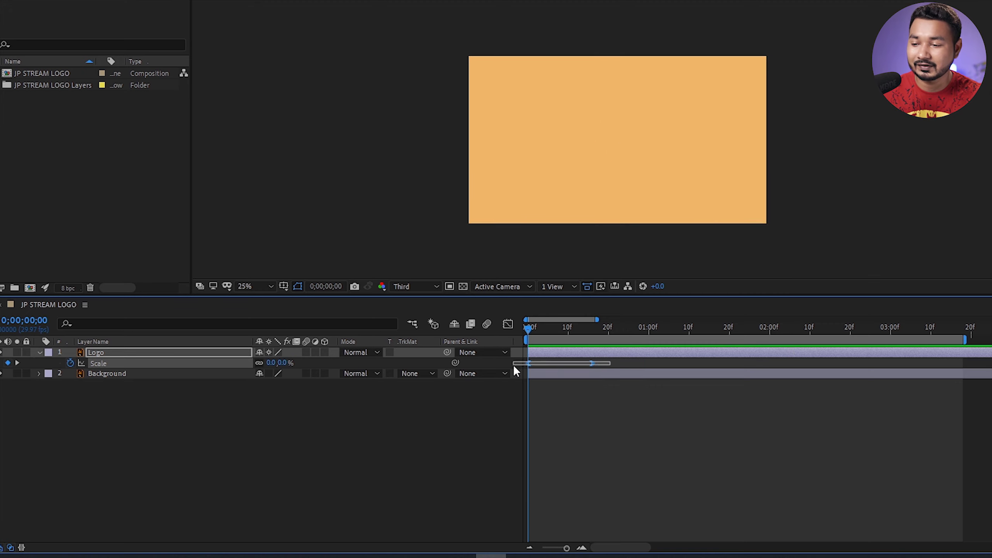
Step: In the Graph Editor, steepen the Scale curve so the logo grows faster from 0%
left_click(508, 324)
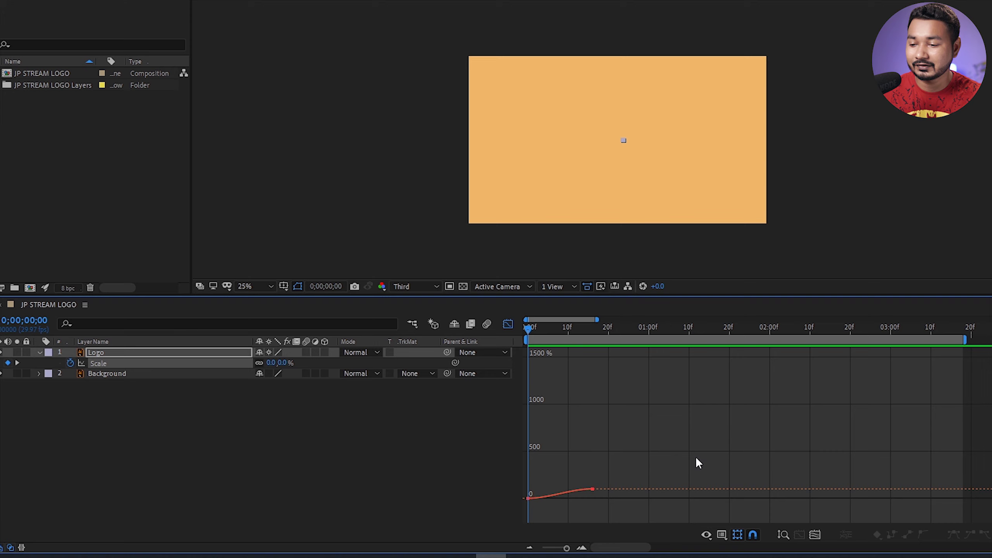
left_click(783, 535)
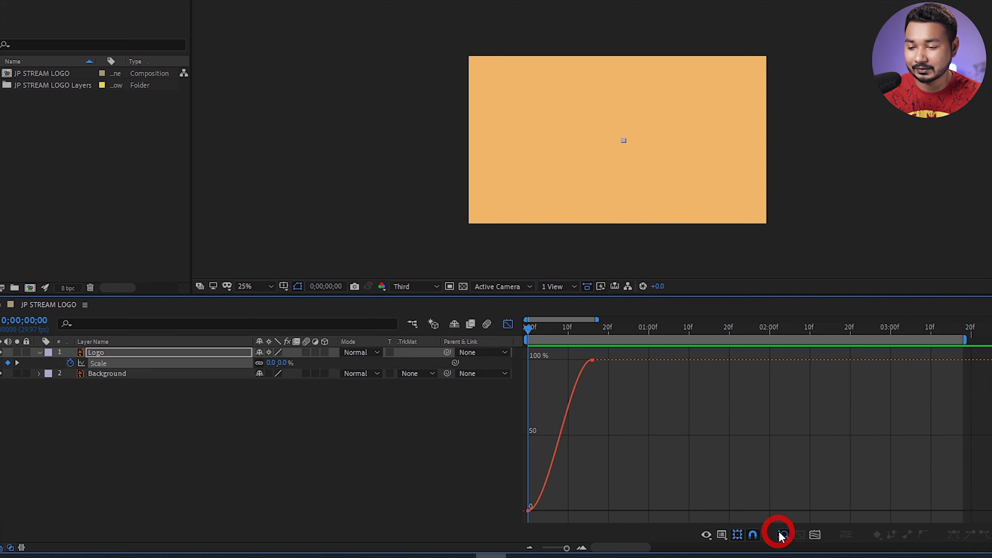
left_click(528, 511)
left_click_drag(534, 474, 523, 351)
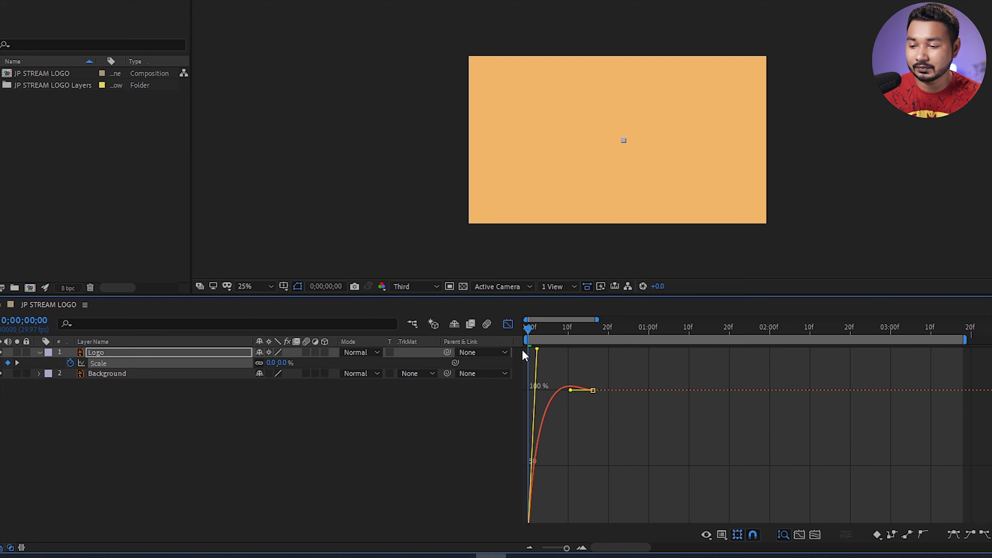
left_click_drag(571, 392, 553, 392)
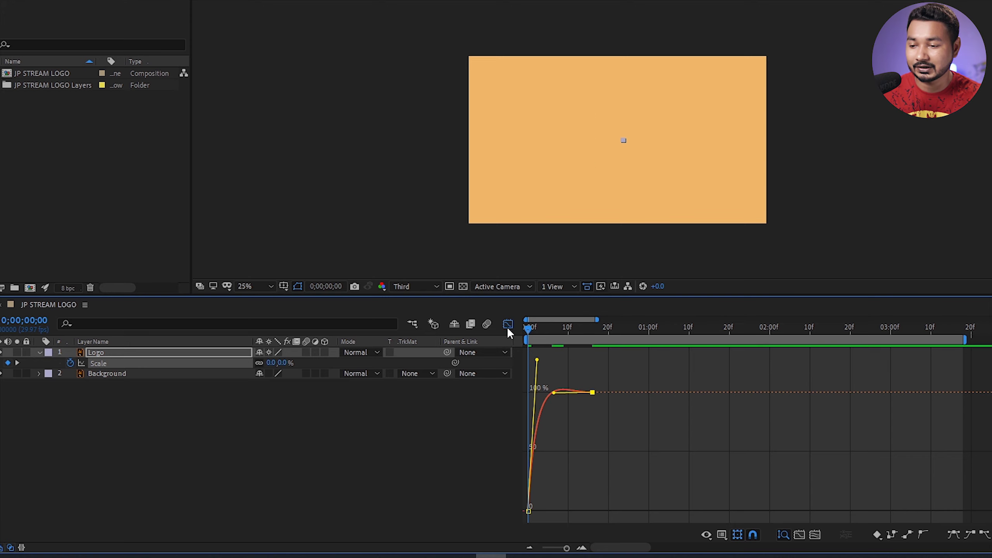
key("space")
key("space")
key("space")
key("space")
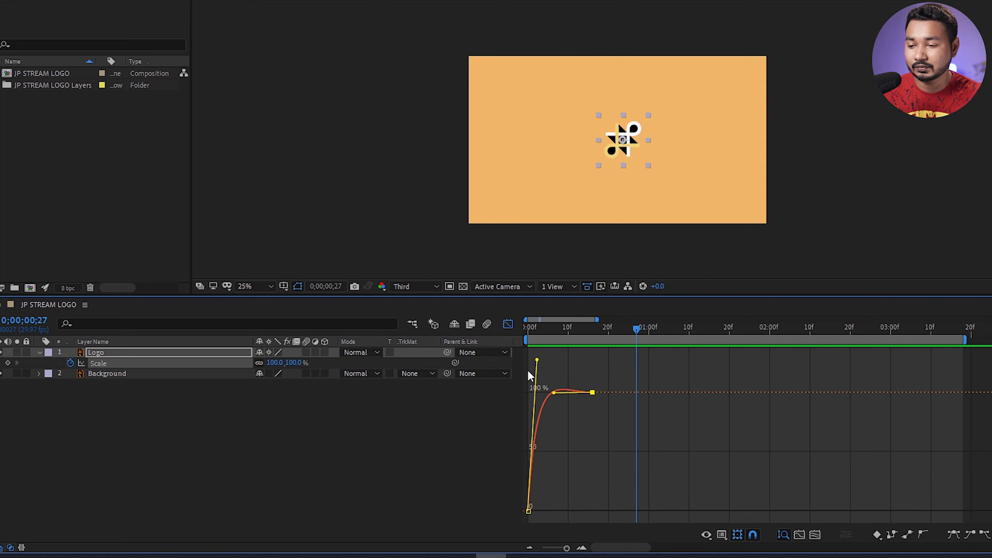
Step: Raise the Scale curve so the logo overshoots 100% before settling
left_click_drag(537, 364, 538, 349)
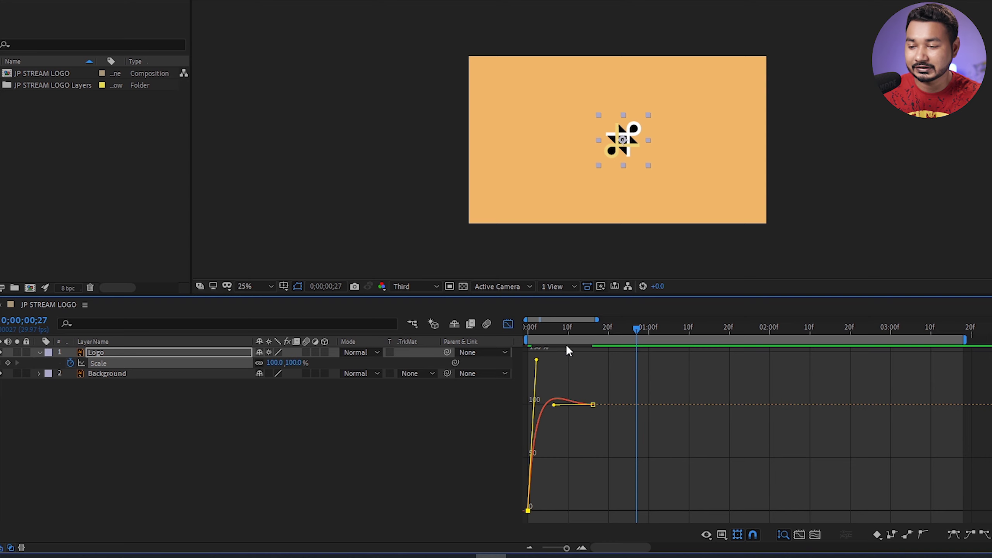
key("Home")
key("space")
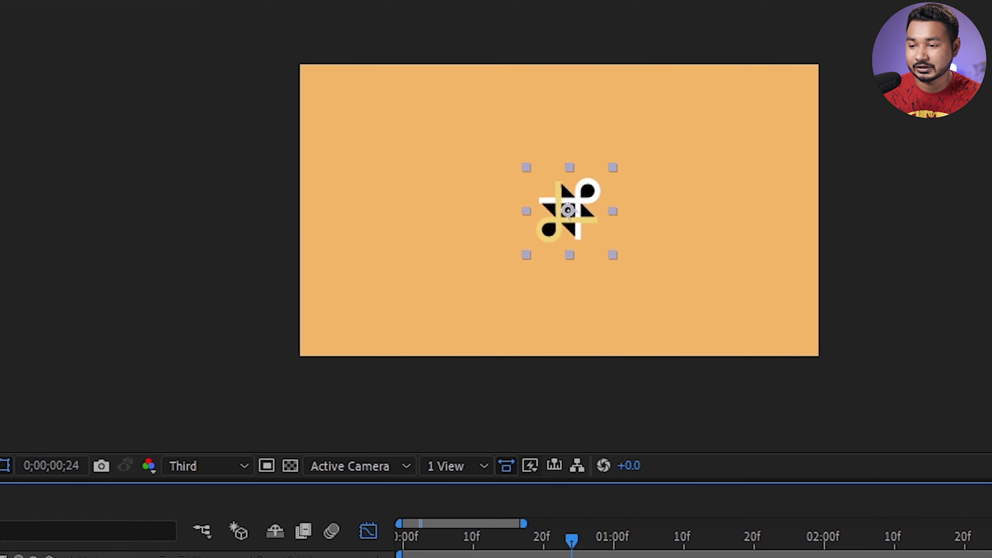
key("space")
left_click_drag(553, 344, 533, 344)
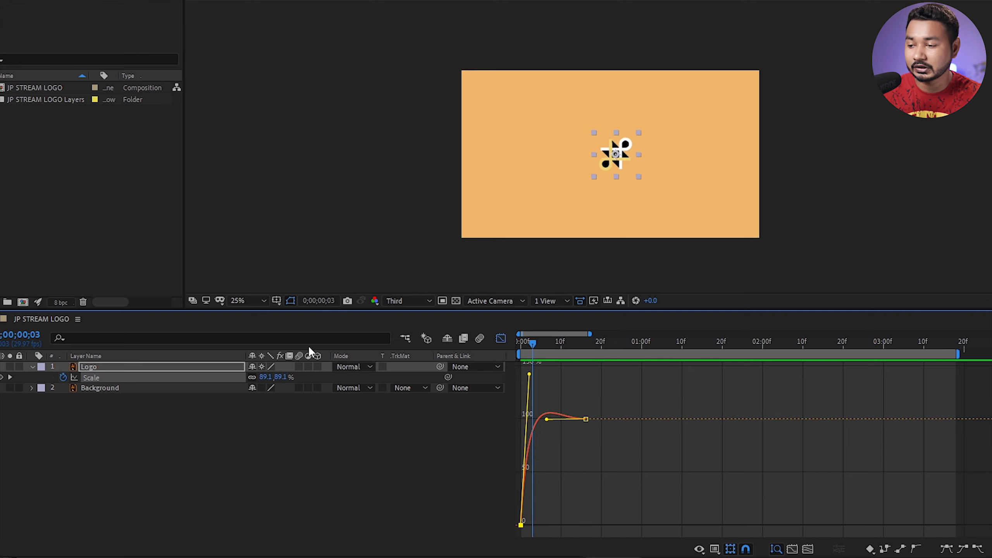
Step: Enable motion blur on the Logo layer and preview the finished scale animation
left_click(300, 366)
left_click_drag(538, 351, 389, 421)
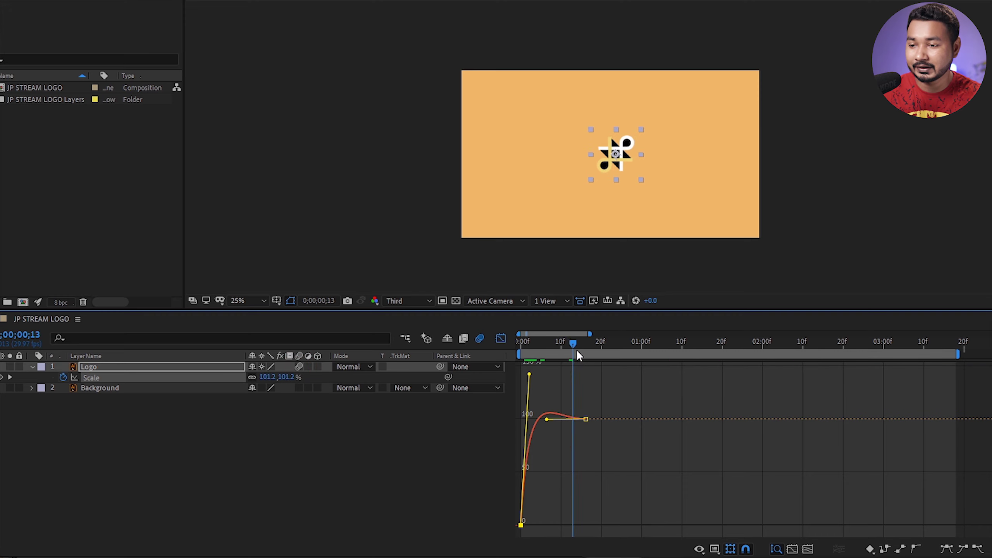
key("space")
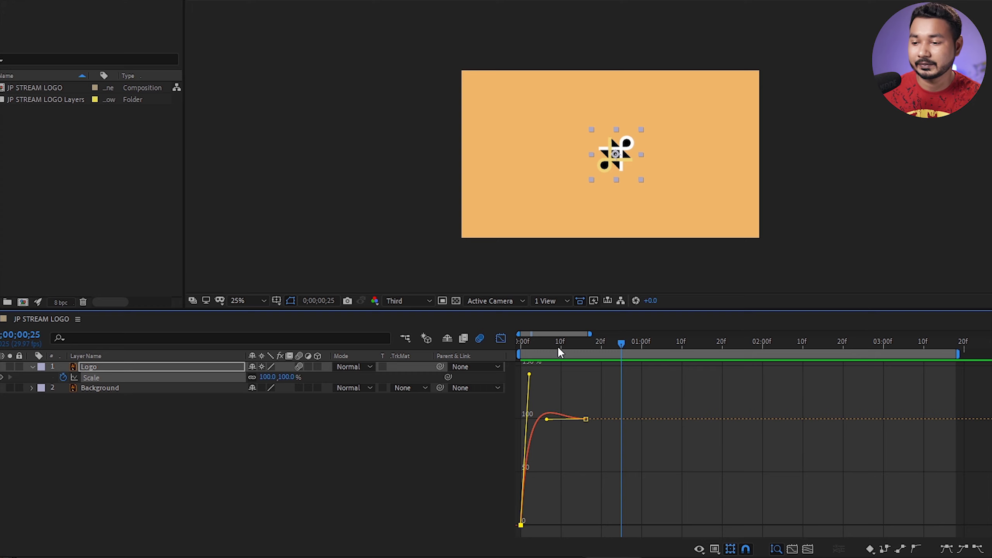
key("Home")
key("space")
key("space")
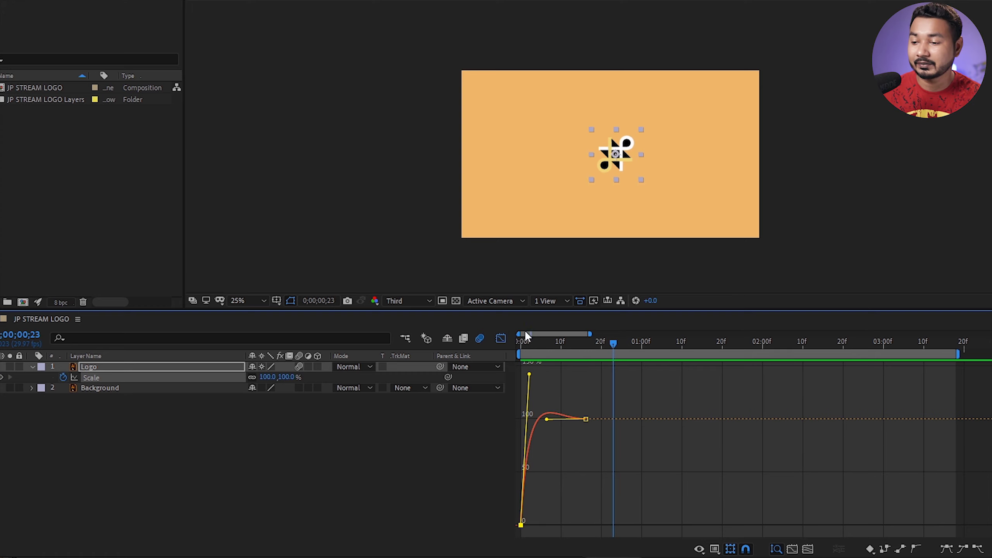
left_click(499, 339)
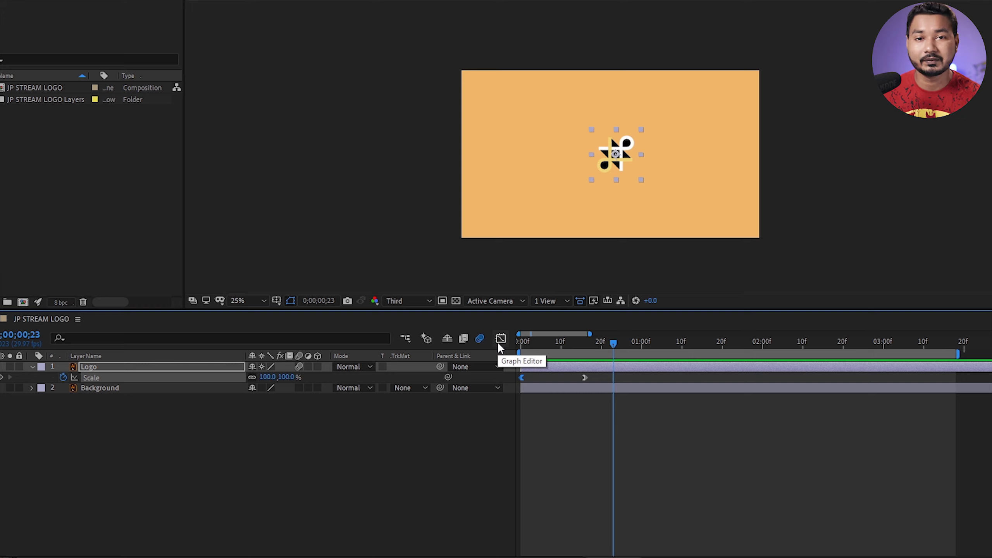